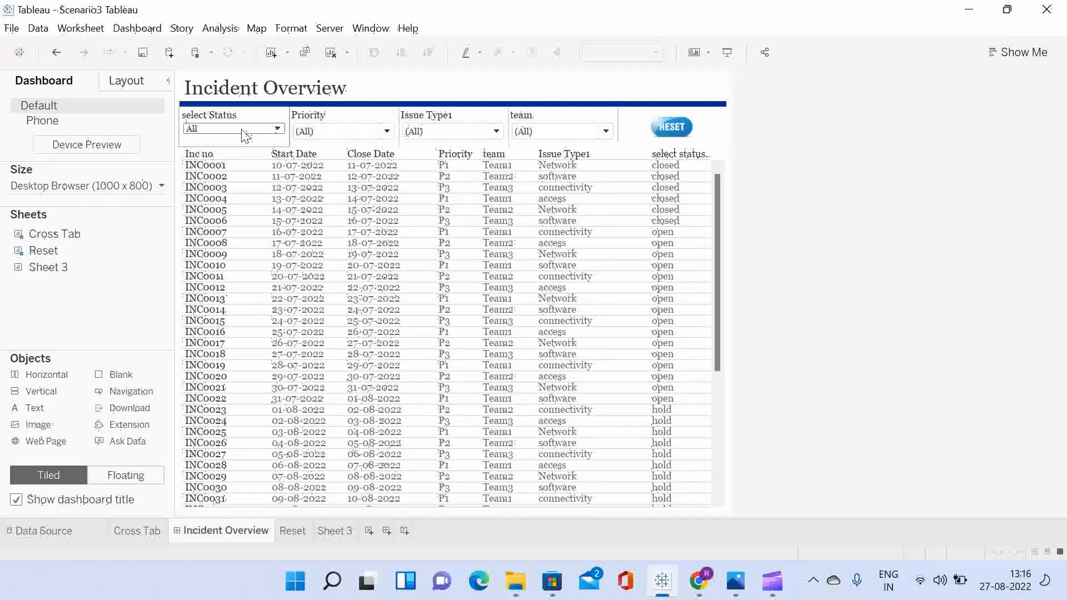
# - Open the Incident Data workbook in Excel and examine the values available in the status column's filter
pyautogui.press('super+d')
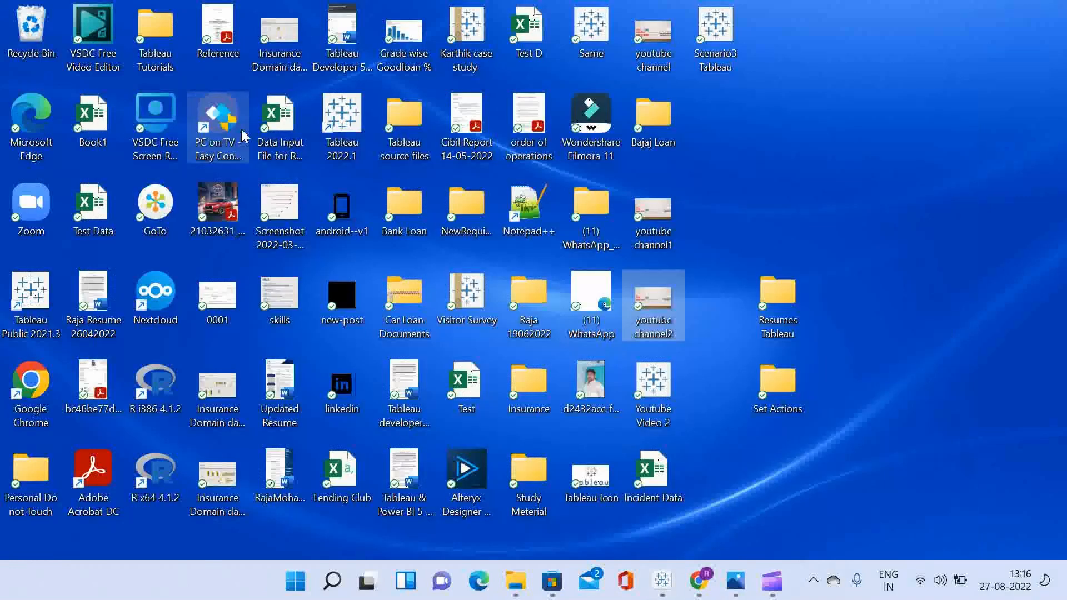
pyautogui.doubleClick(661, 481)
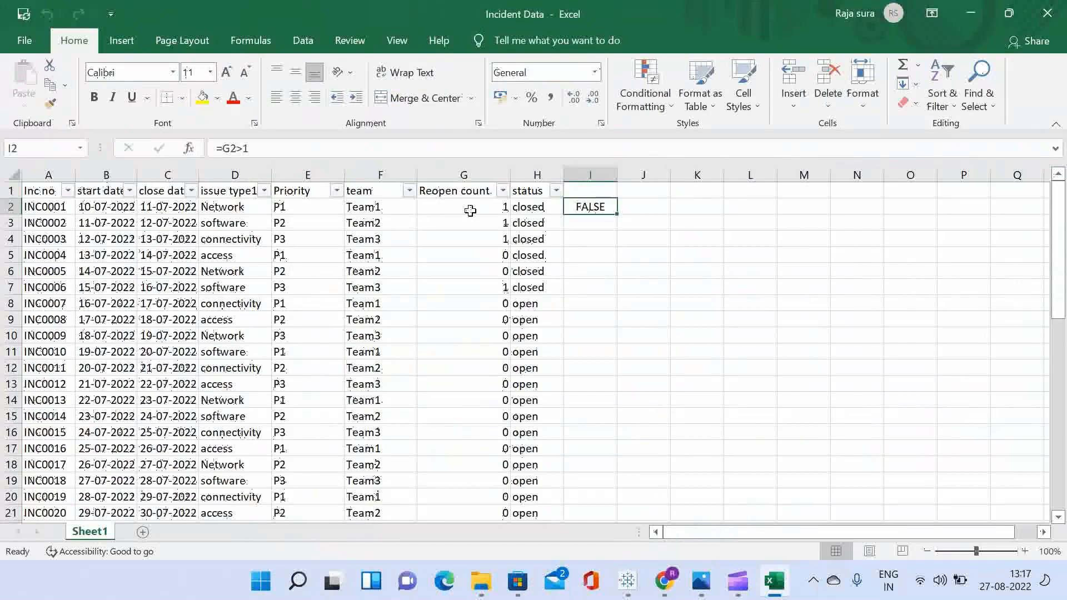
pyautogui.click(556, 192)
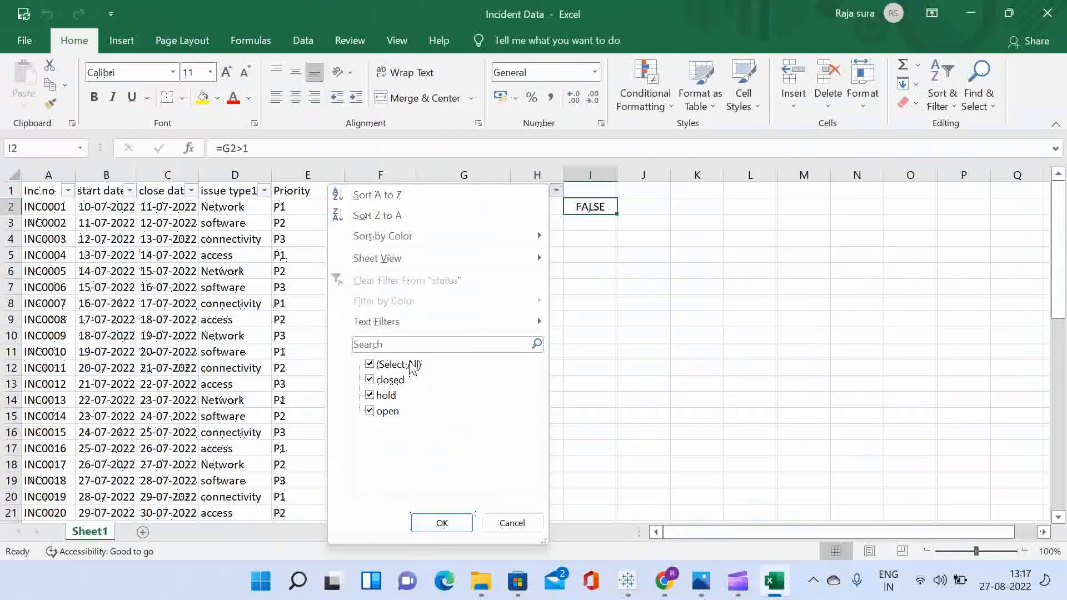
pyautogui.click(558, 221)
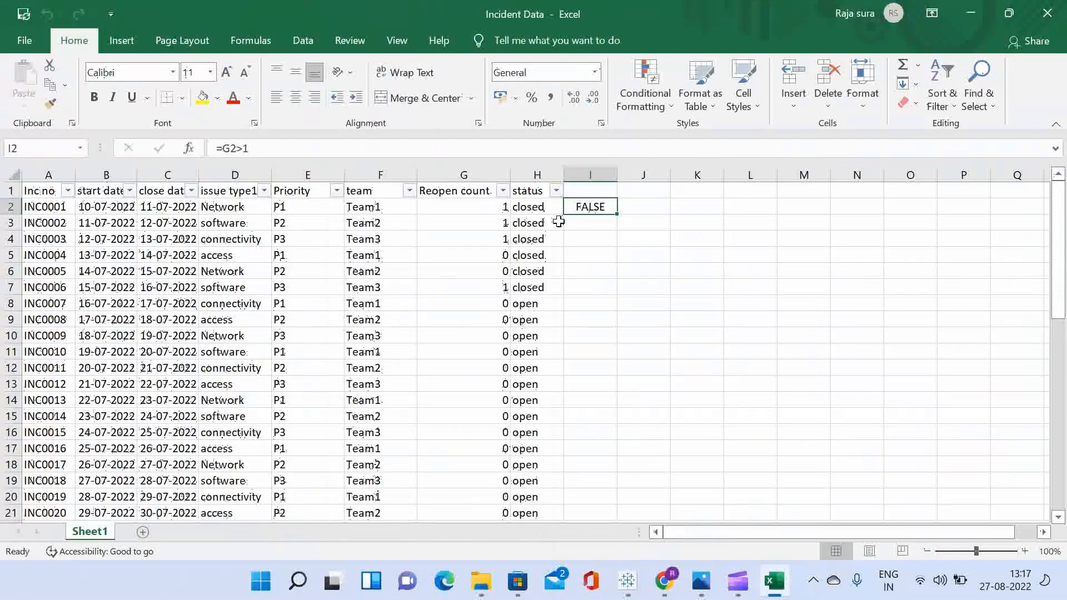
pyautogui.click(556, 191)
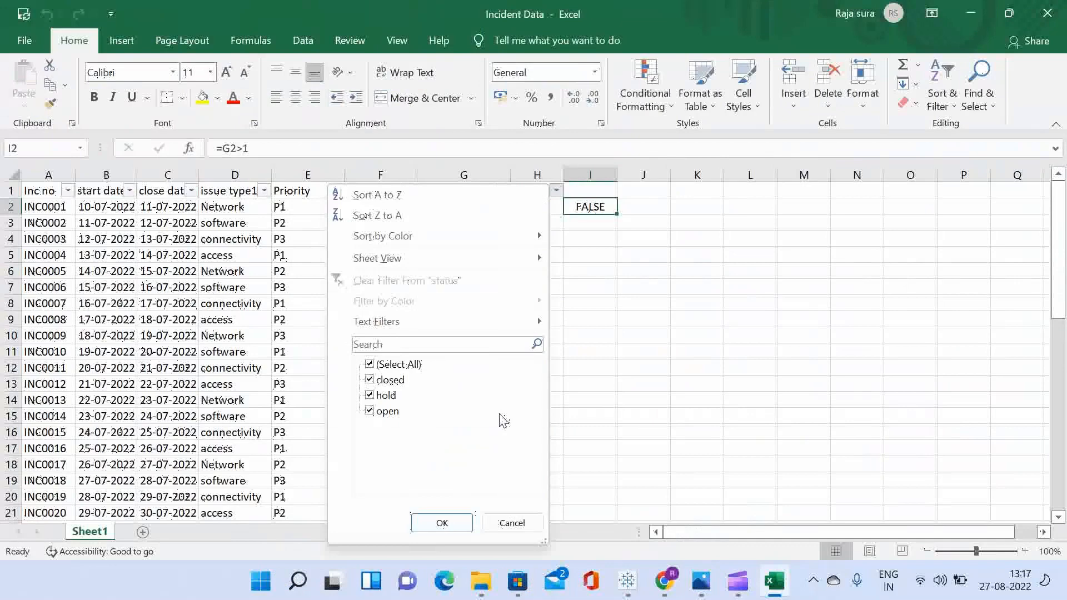
pyautogui.click(580, 268)
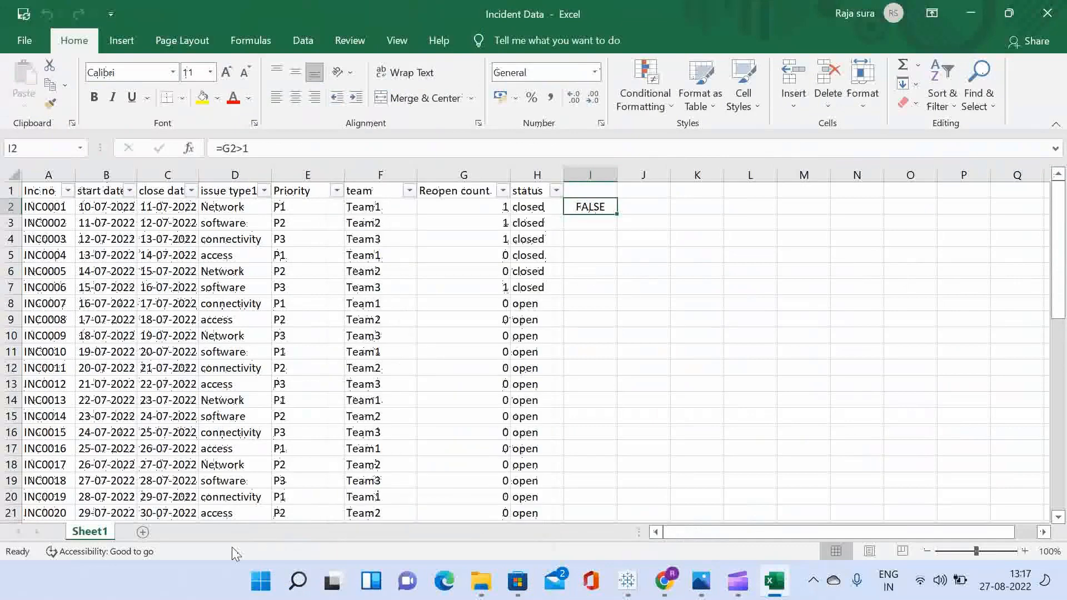
# - Switch to Tableau and search the Cross Tab sheet's data fields for "reo"
pyautogui.click(627, 584)
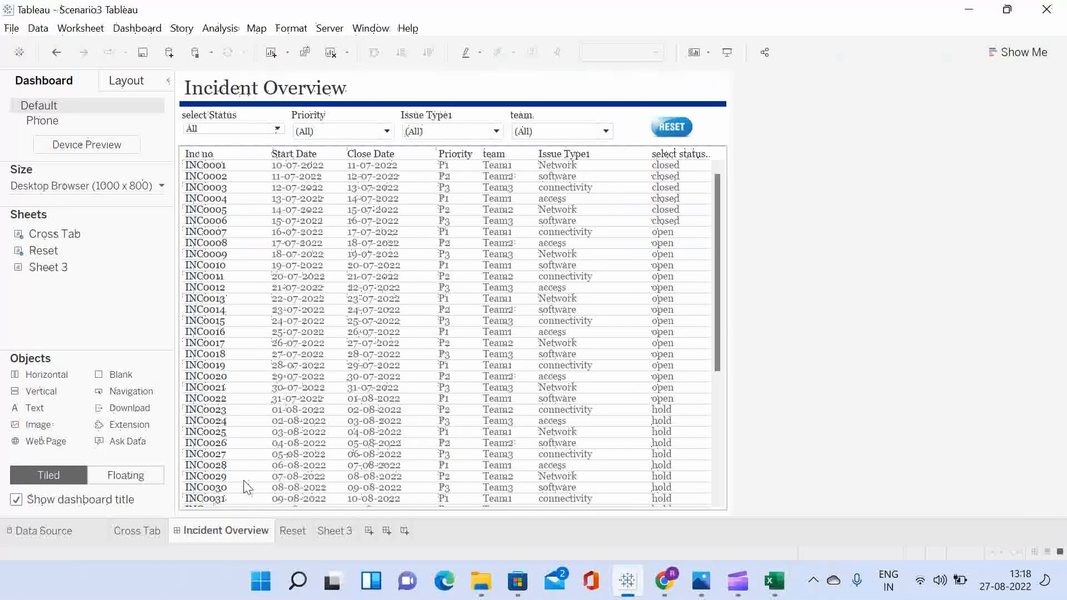
pyautogui.click(139, 531)
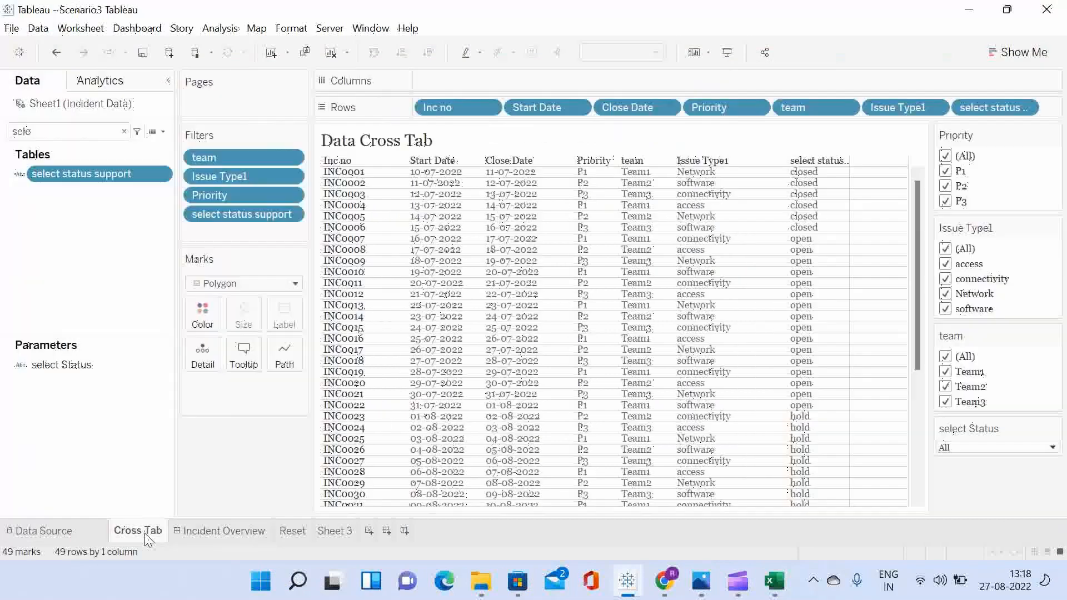
pyautogui.click(123, 132)
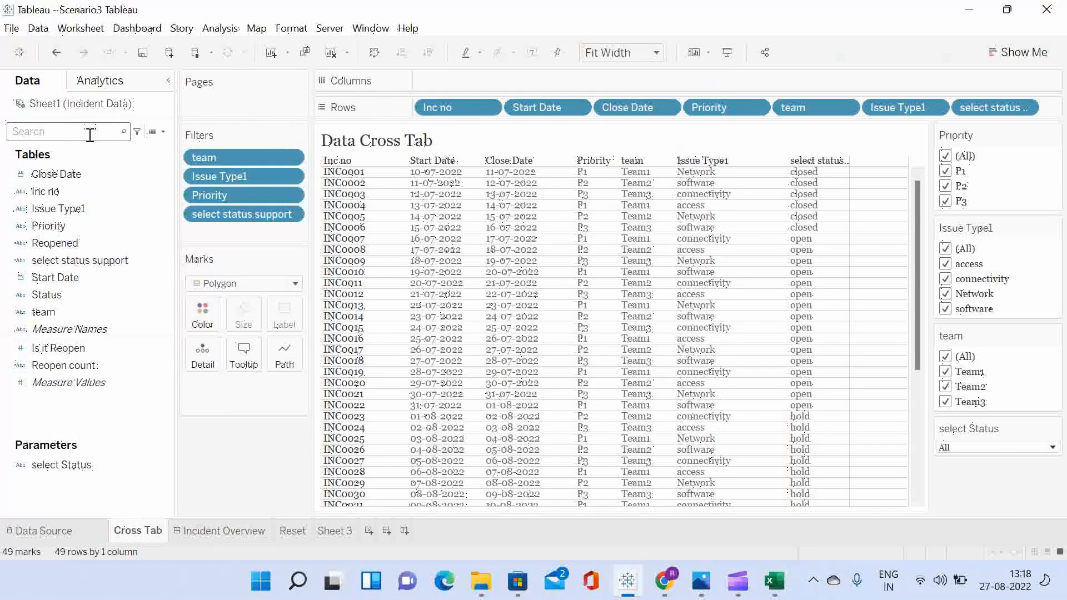
pyautogui.write('reo')
pyautogui.click(69, 212)
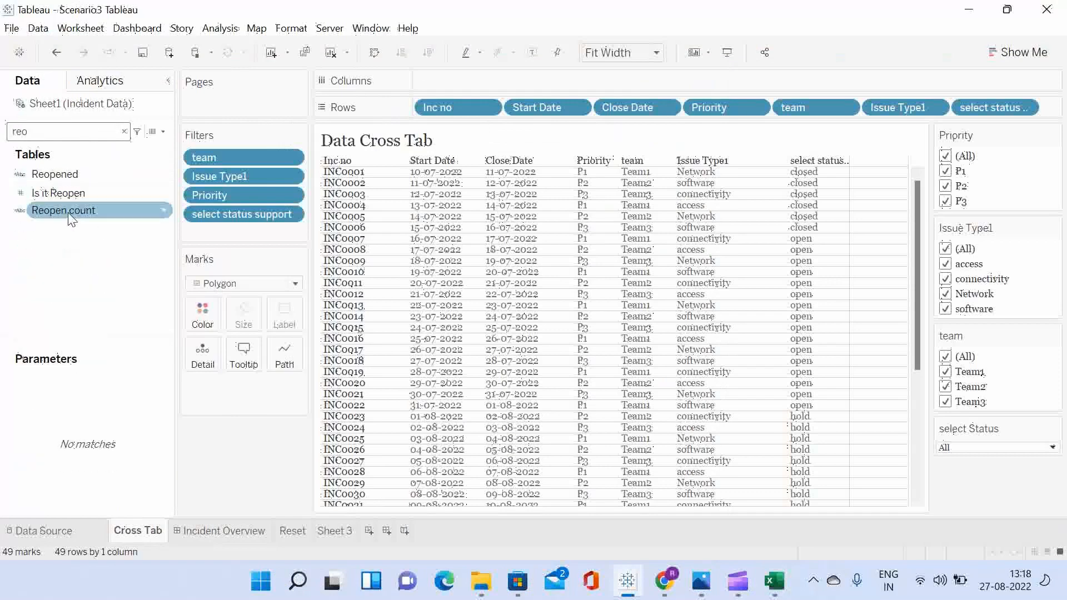
# - Review the formula of the Reopened calculated field, comparing it with the incident data in Excel
pyautogui.click(161, 173)
pyautogui.rightClick(168, 171)
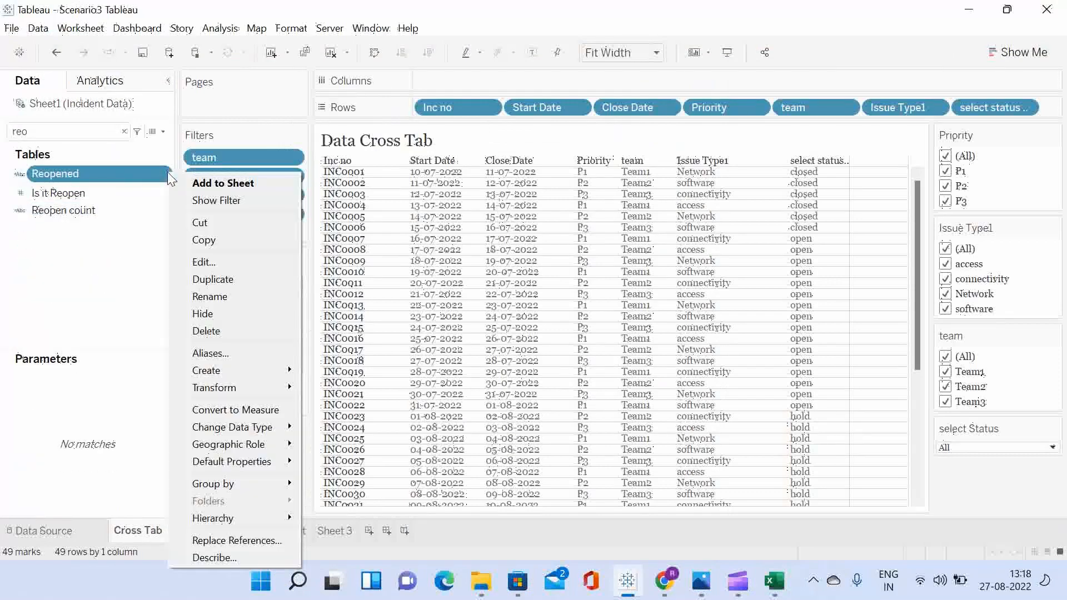
pyautogui.click(207, 262)
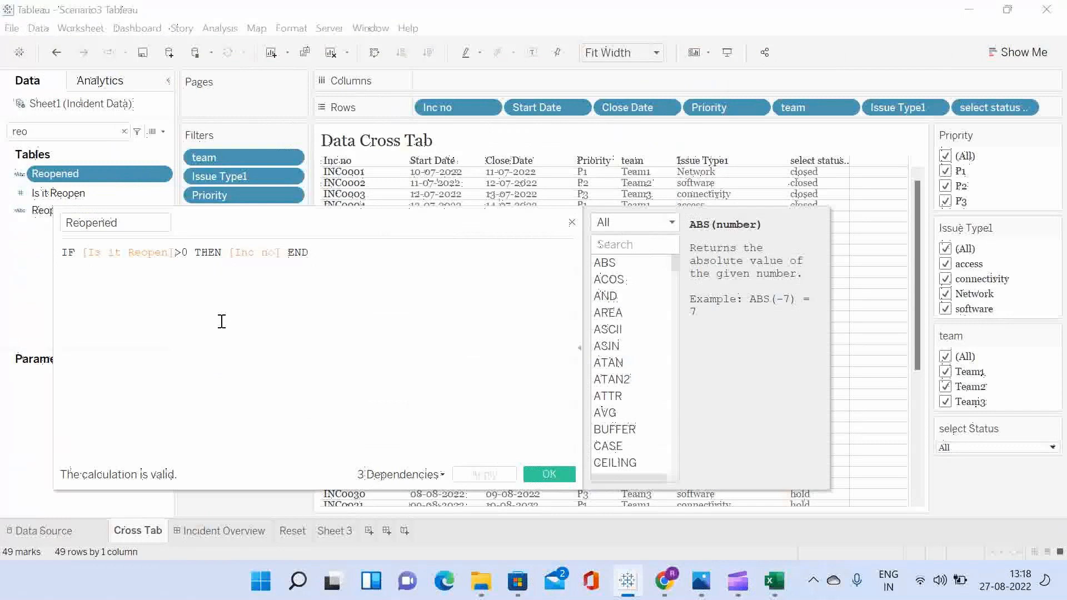
pyautogui.moveTo(420, 222); pyautogui.dragTo(569, 257)
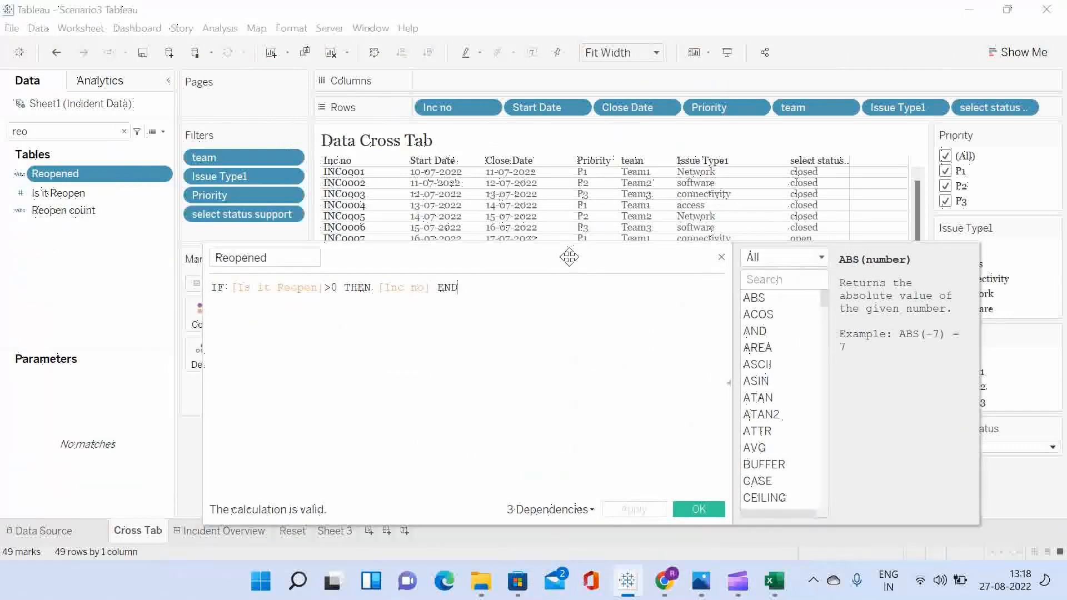
pyautogui.click(774, 582)
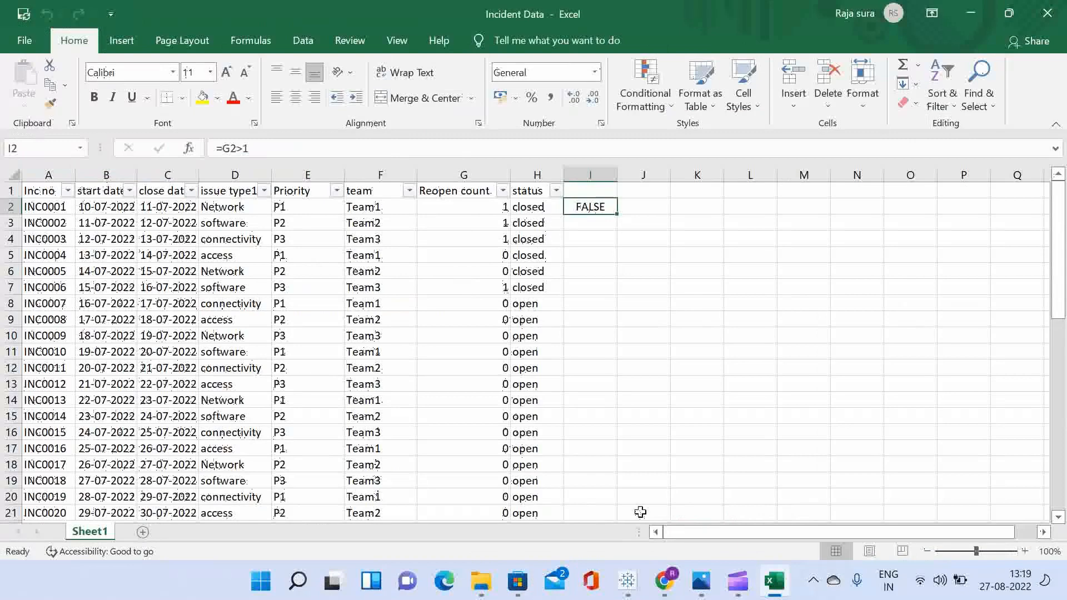
pyautogui.click(630, 582)
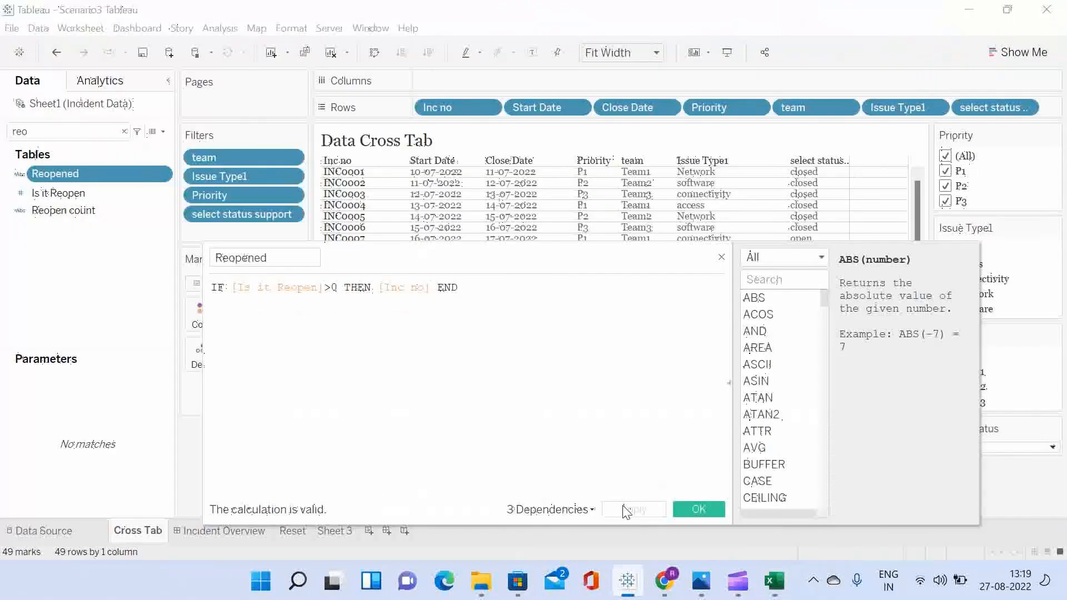
pyautogui.click(699, 510)
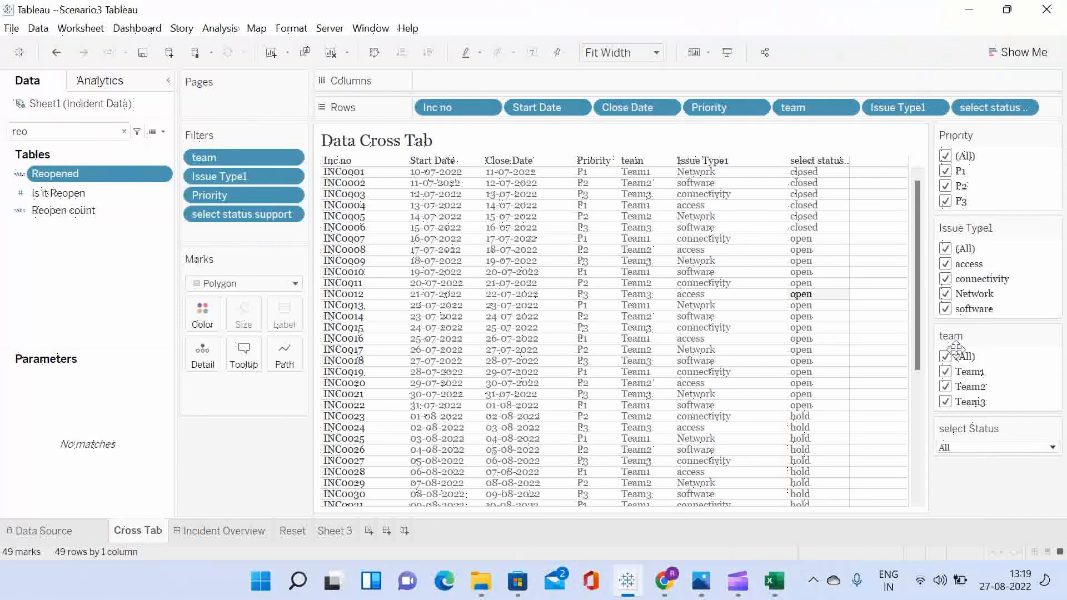
# - Review the select Status parameter's data type, current value and list of allowable values
pyautogui.click(1054, 428)
pyautogui.click(1019, 442)
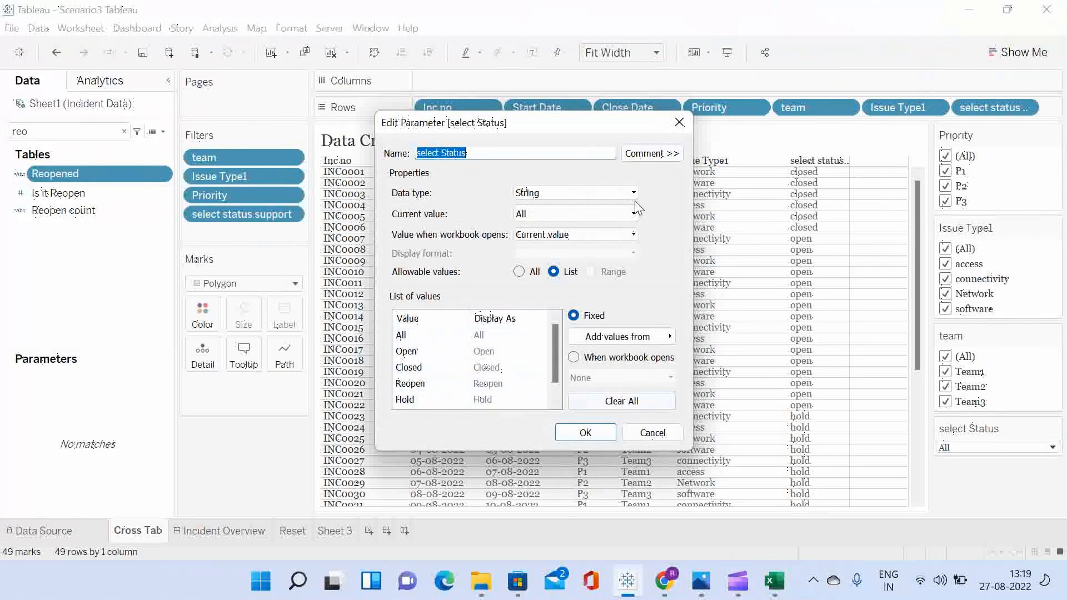
pyautogui.click(584, 433)
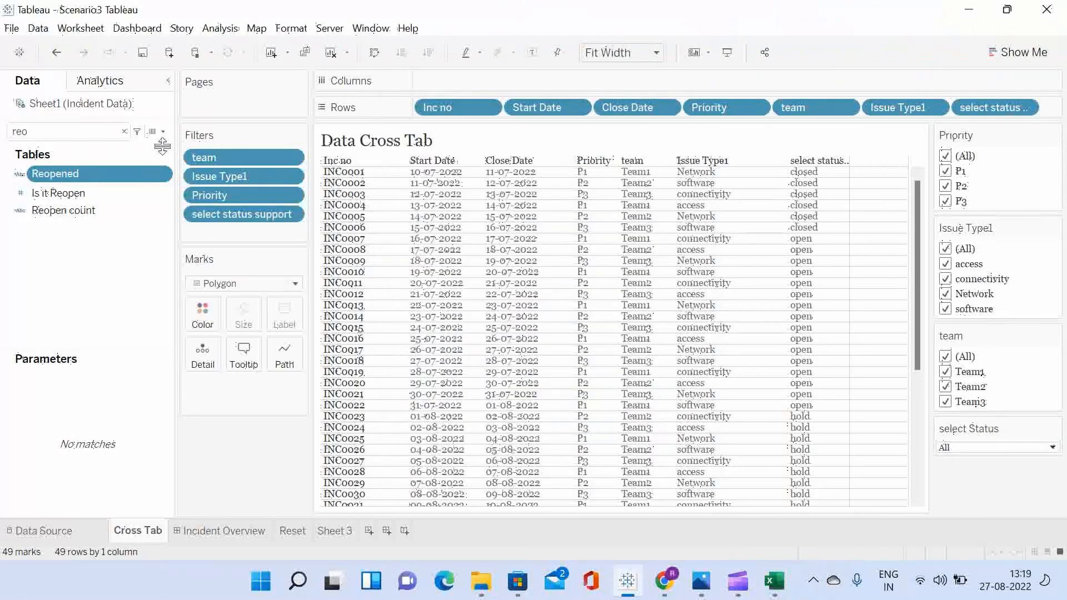
# - Clear the field search and review the CASE formula of the select status support calculated field, including its Reopened reference
pyautogui.click(124, 131)
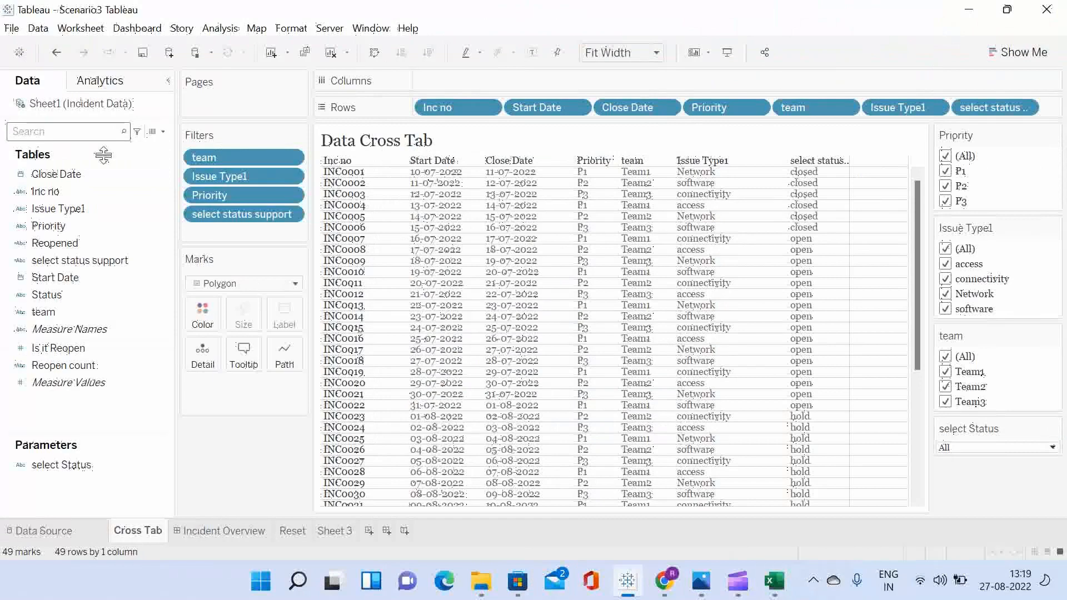
pyautogui.rightClick(159, 262)
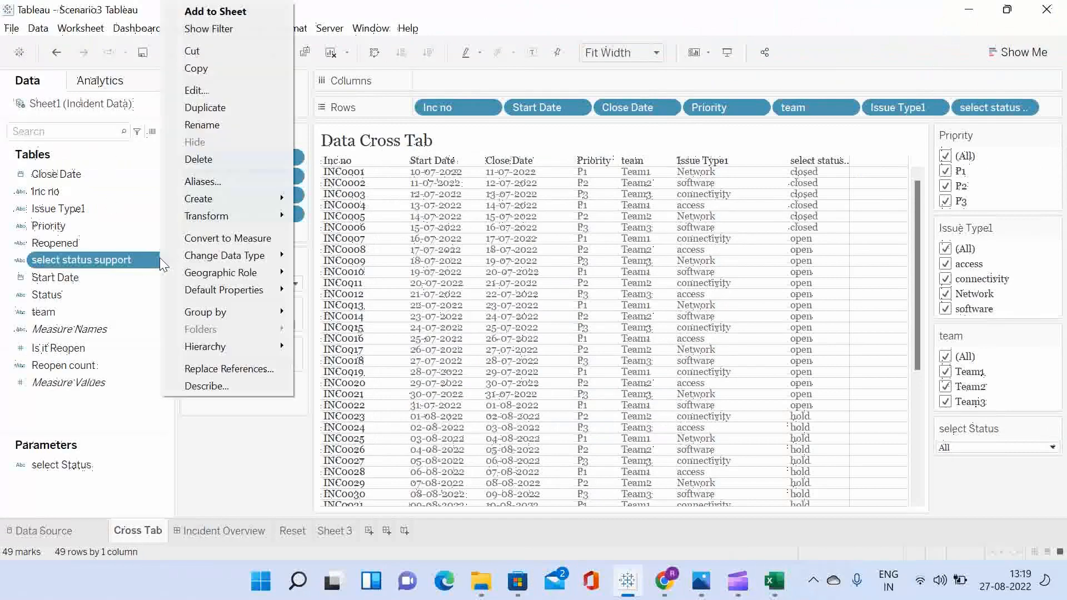
pyautogui.click(204, 90)
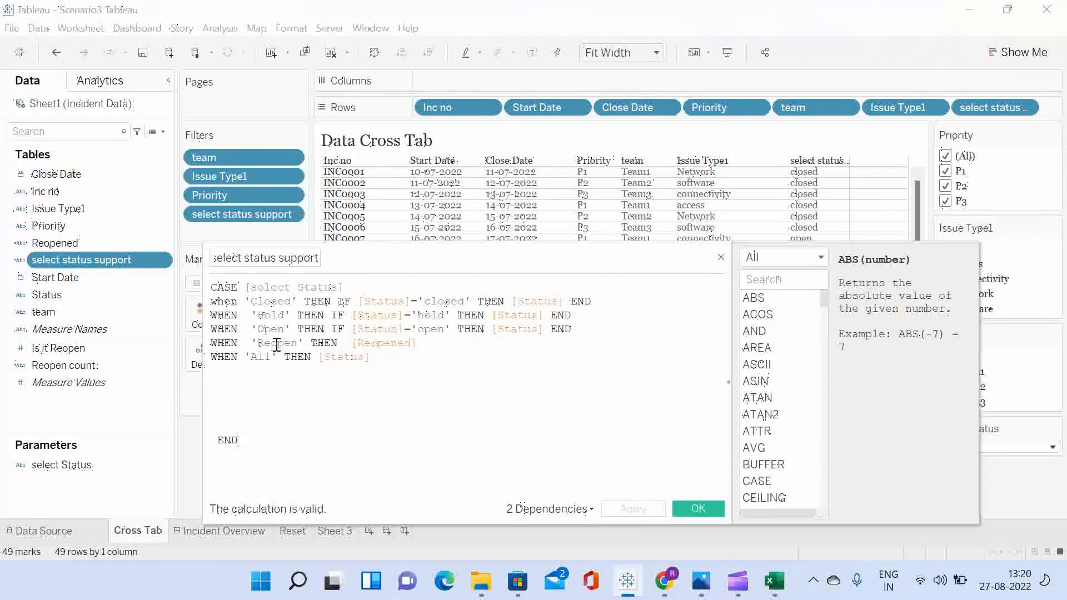
pyautogui.click(381, 343)
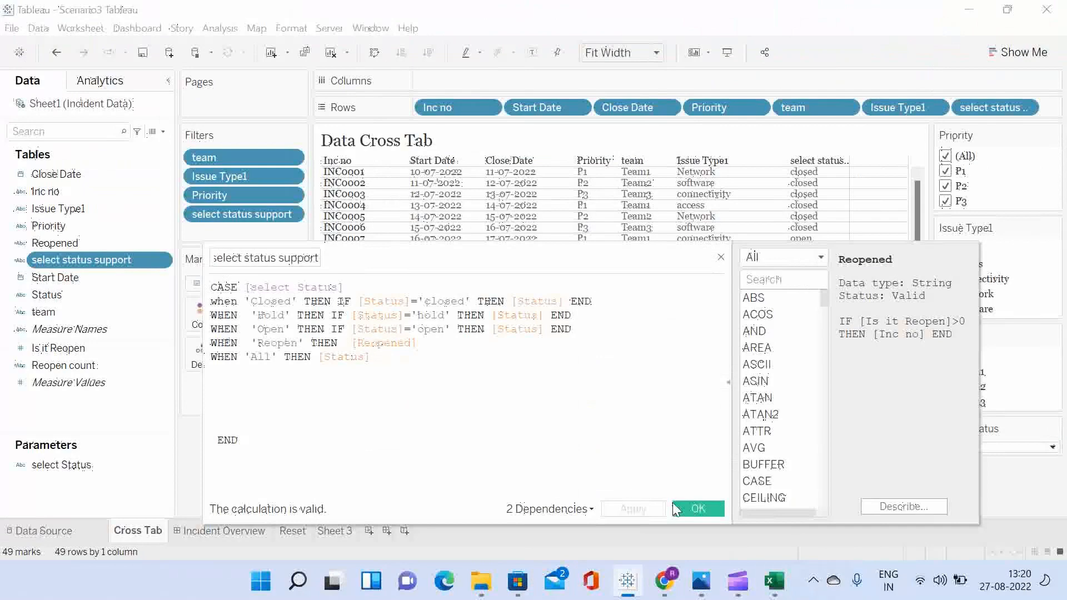
pyautogui.click(697, 508)
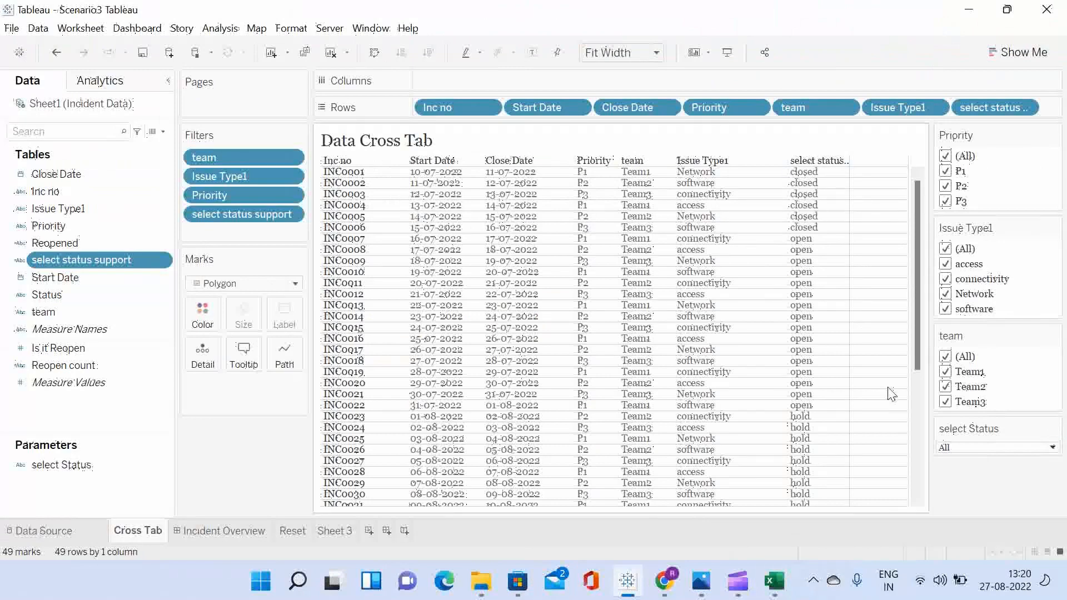
# - Test the select Status parameter on the cross tab with Open, Closed, Reopen and Hold, ending on All
pyautogui.click(1000, 450)
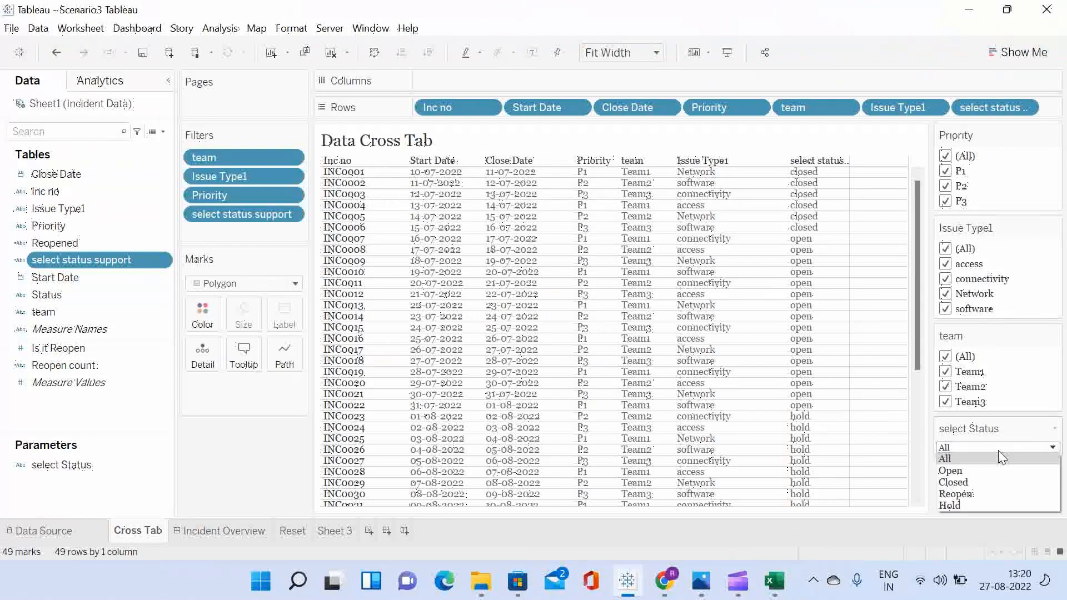
pyautogui.click(964, 471)
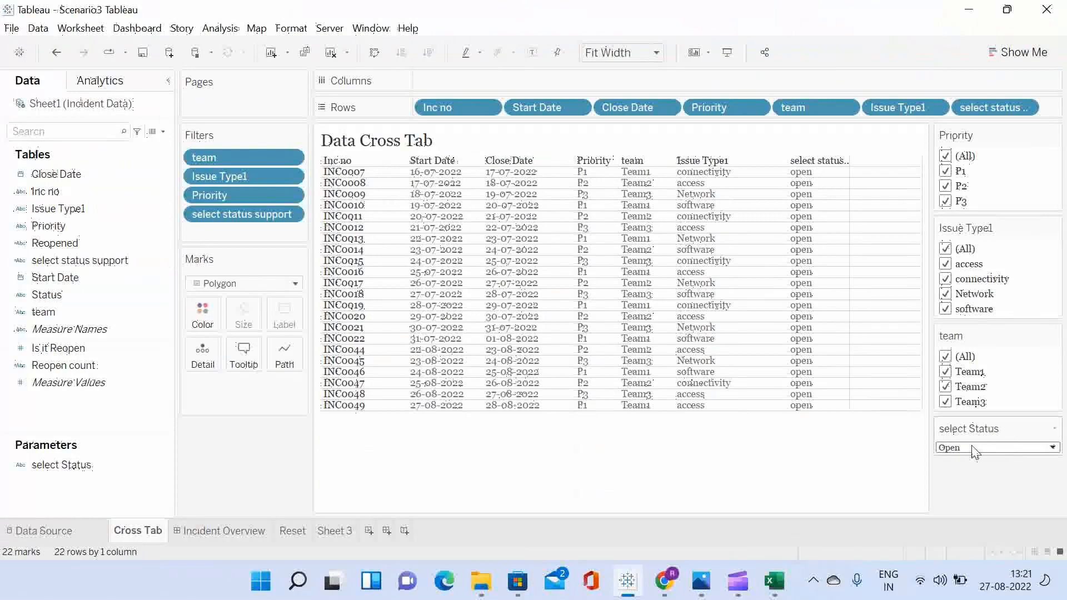
pyautogui.click(971, 449)
pyautogui.click(969, 481)
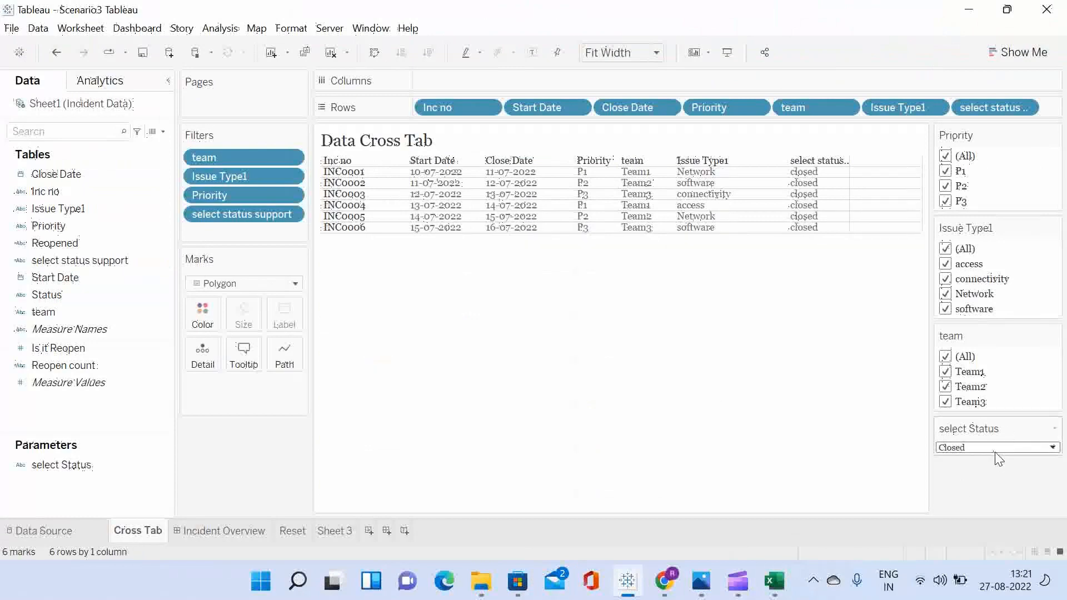
pyautogui.click(992, 448)
pyautogui.click(972, 493)
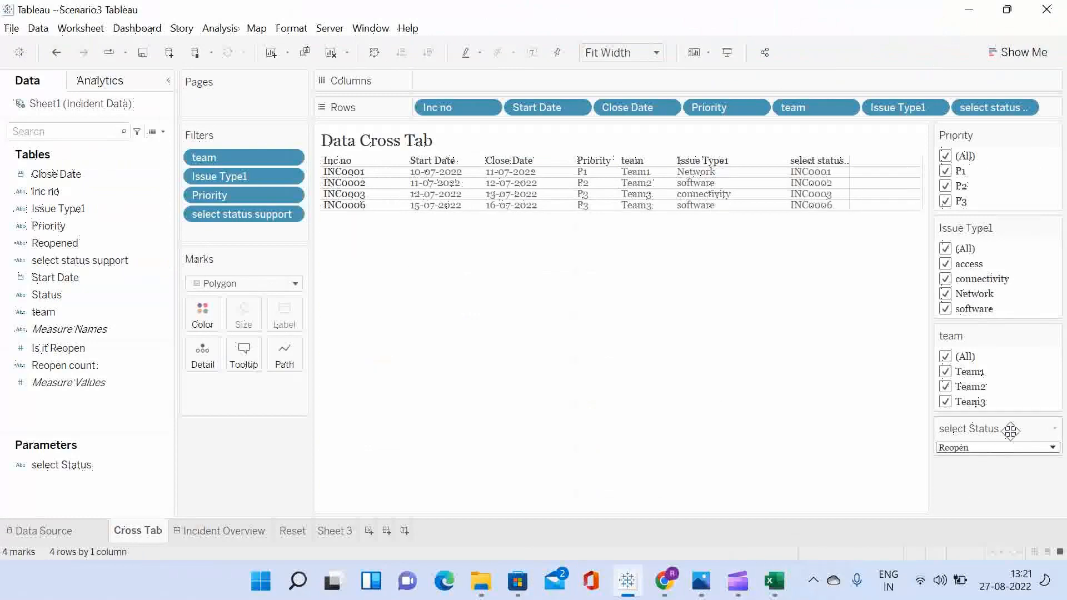
pyautogui.click(969, 450)
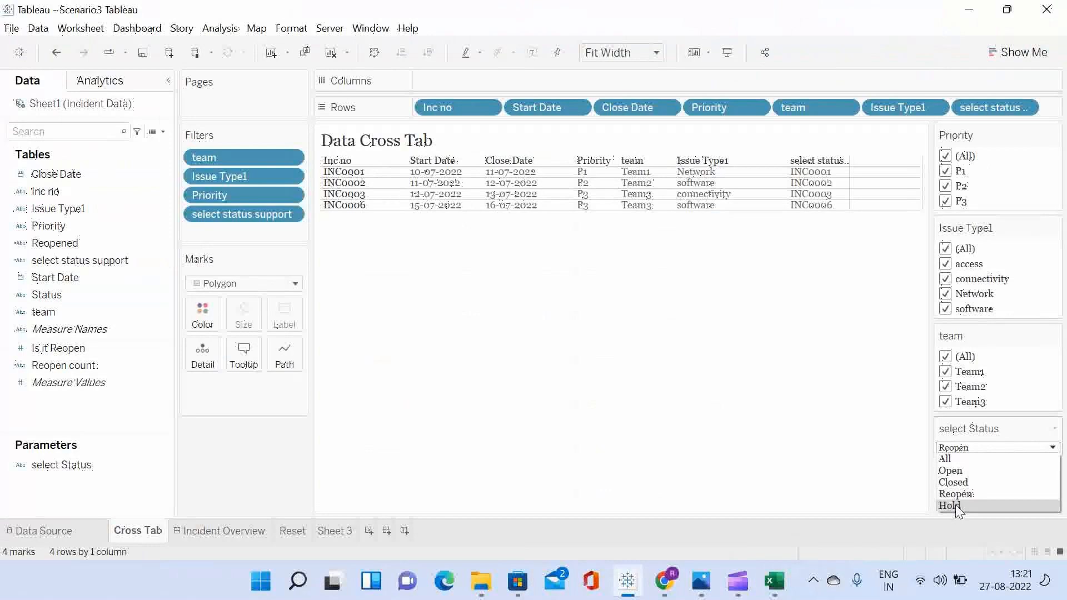
pyautogui.click(955, 505)
pyautogui.click(972, 448)
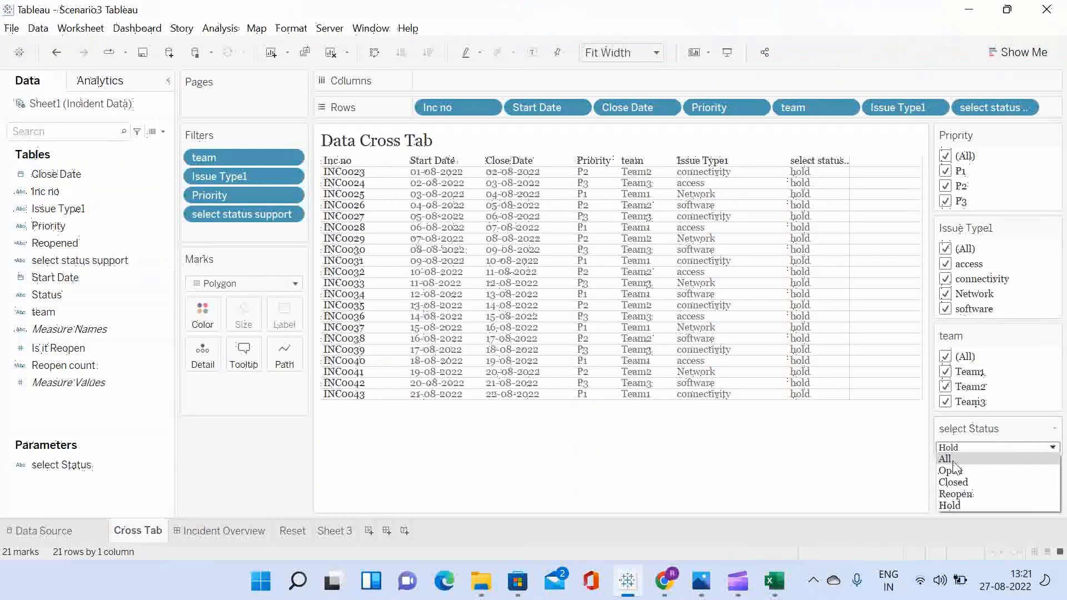
pyautogui.click(953, 461)
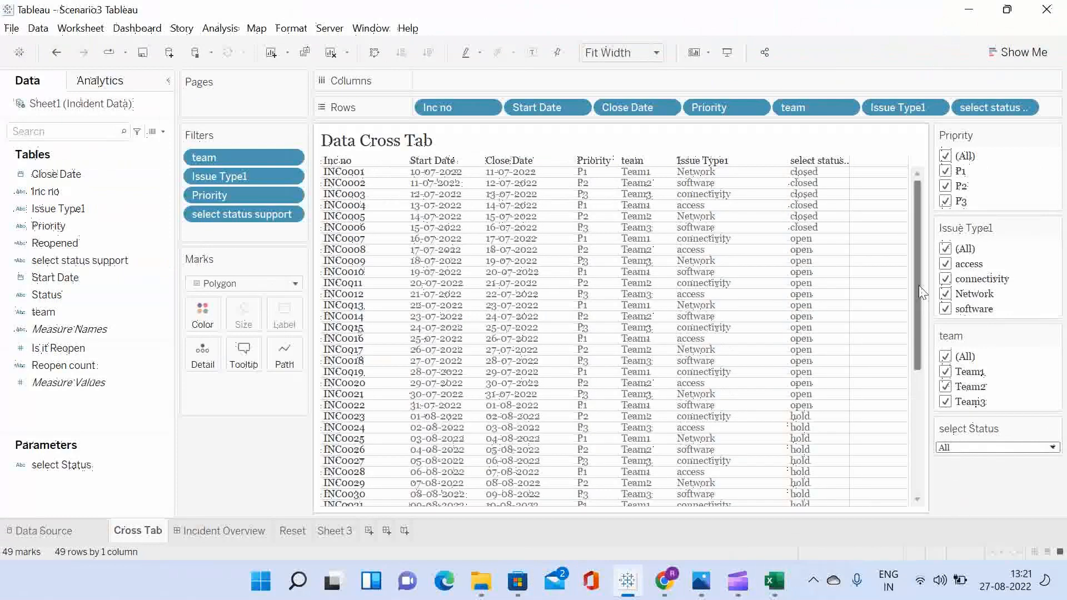
# - Review the Reset sheet and the select Status options on the Incident Overview dashboard
pyautogui.click(233, 536)
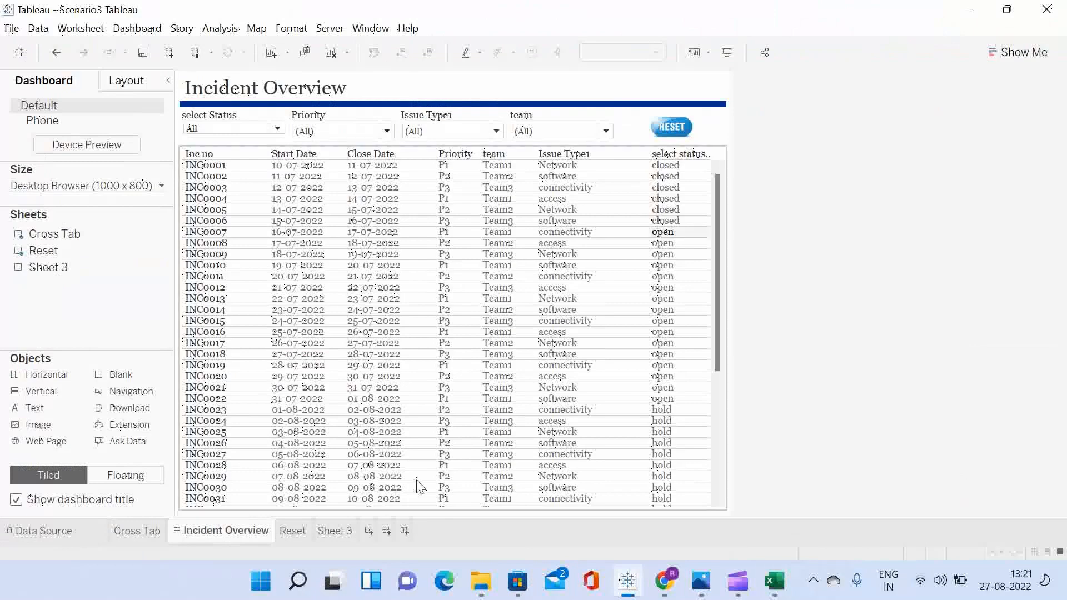
pyautogui.click(299, 532)
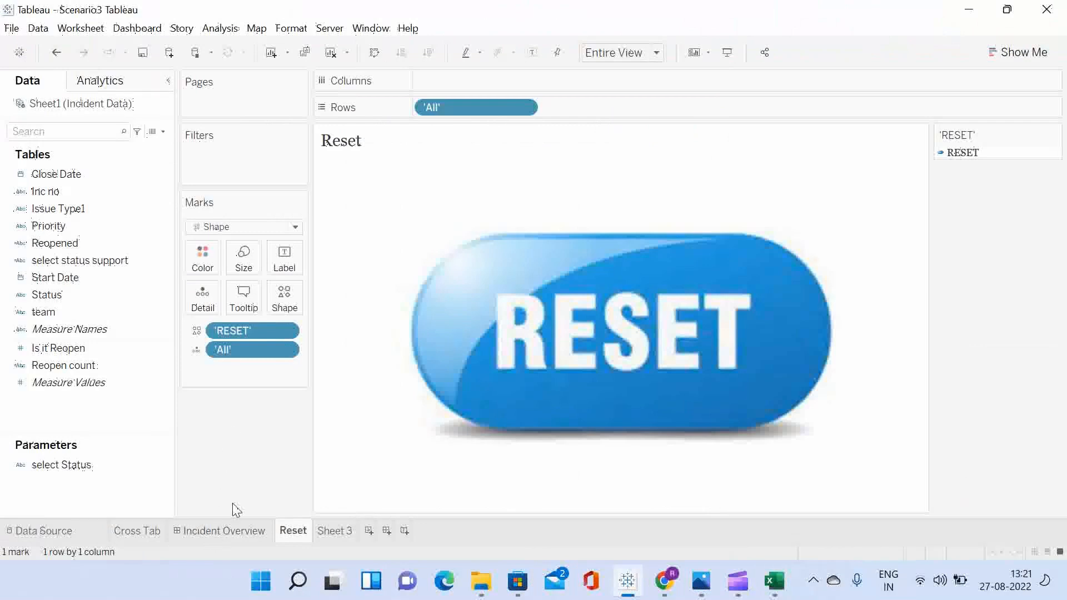
pyautogui.click(194, 531)
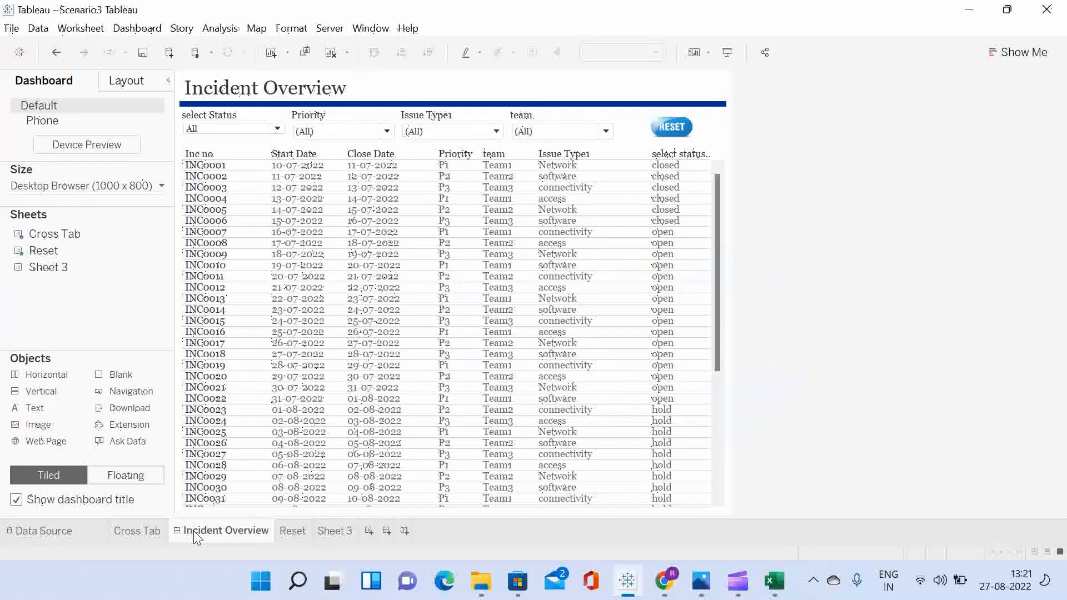
pyautogui.click(225, 137)
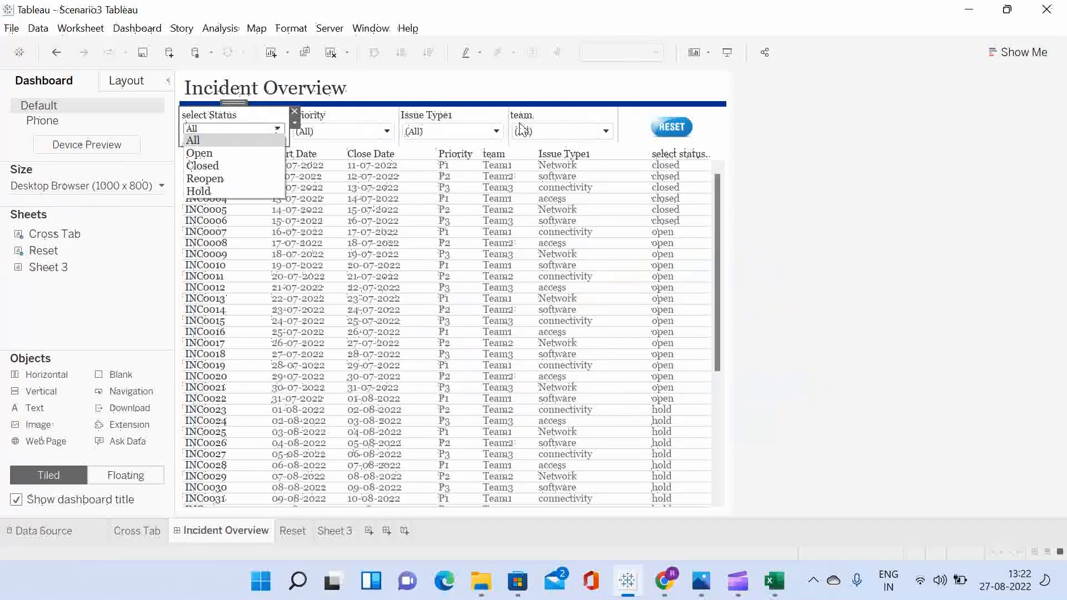
pyautogui.click(811, 211)
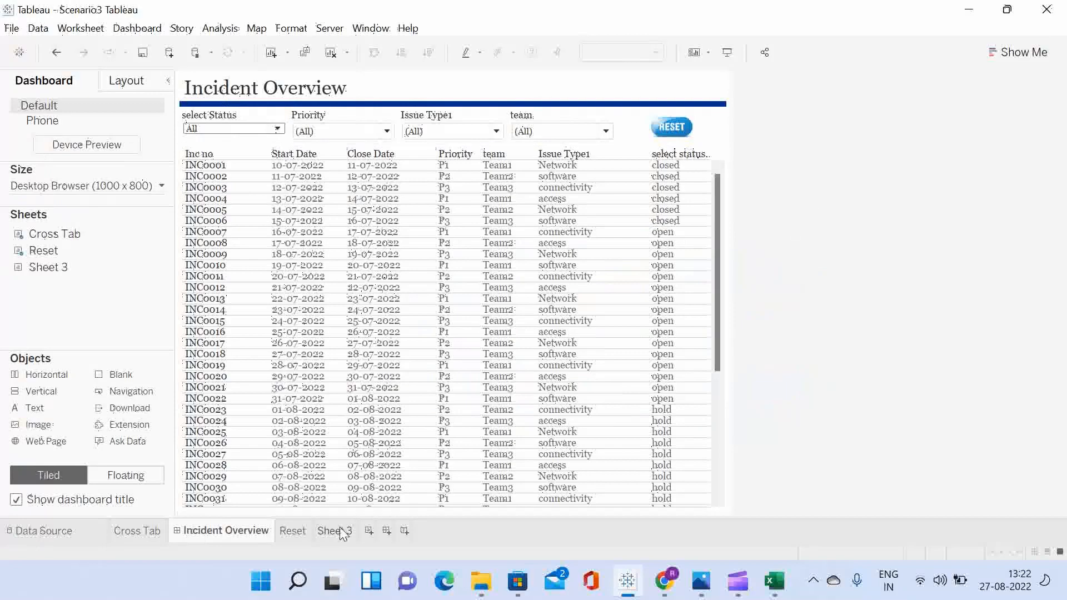
# - Review the Reset sheet and the Filter1 dashboard action's source sheet, target sheet and filter fields
pyautogui.click(291, 531)
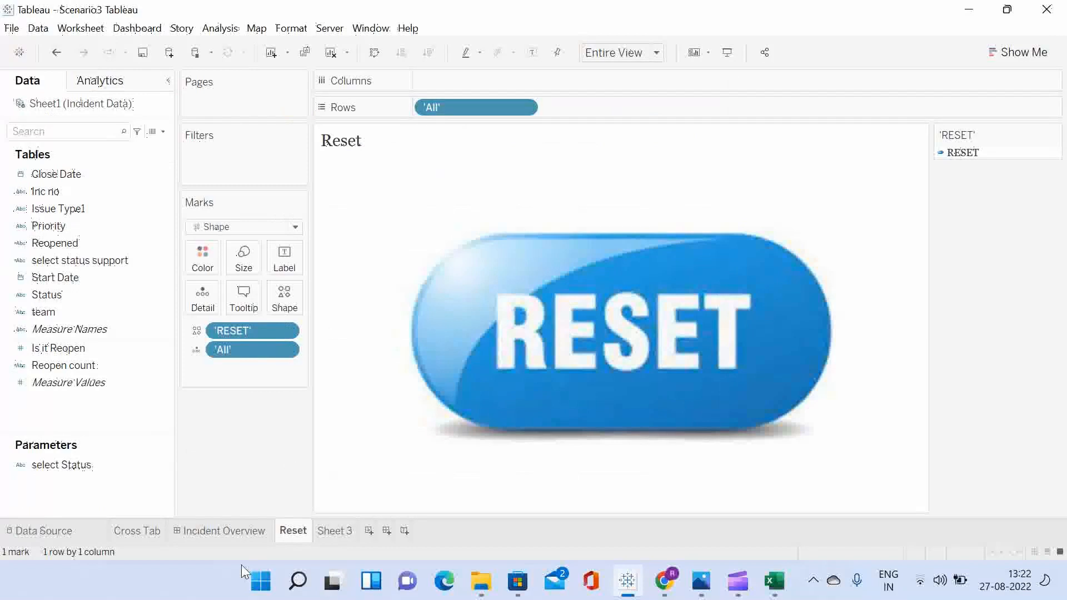
pyautogui.click(219, 532)
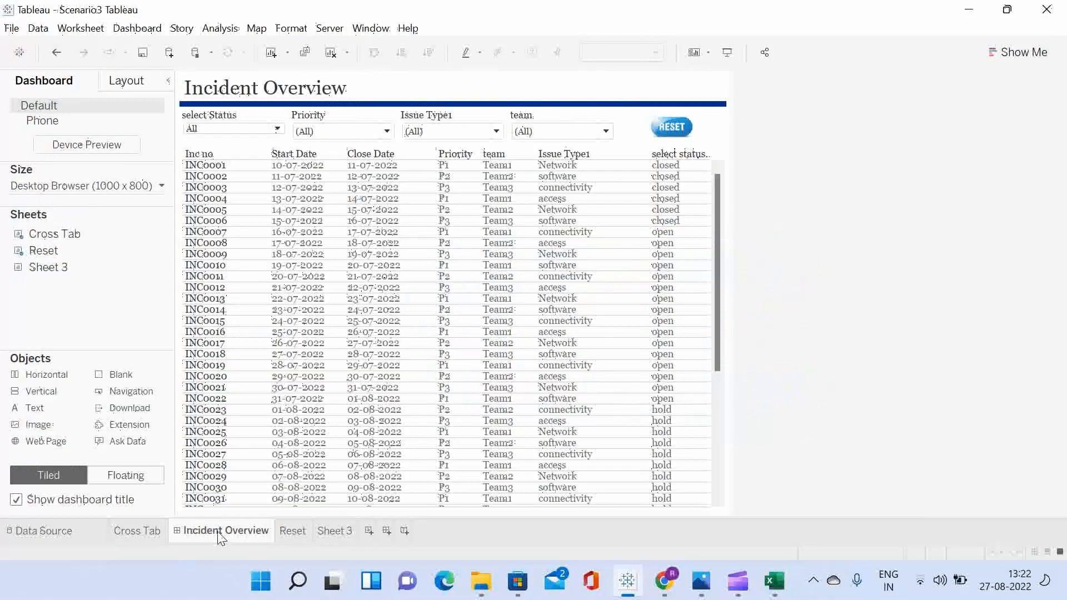
pyautogui.click(125, 32)
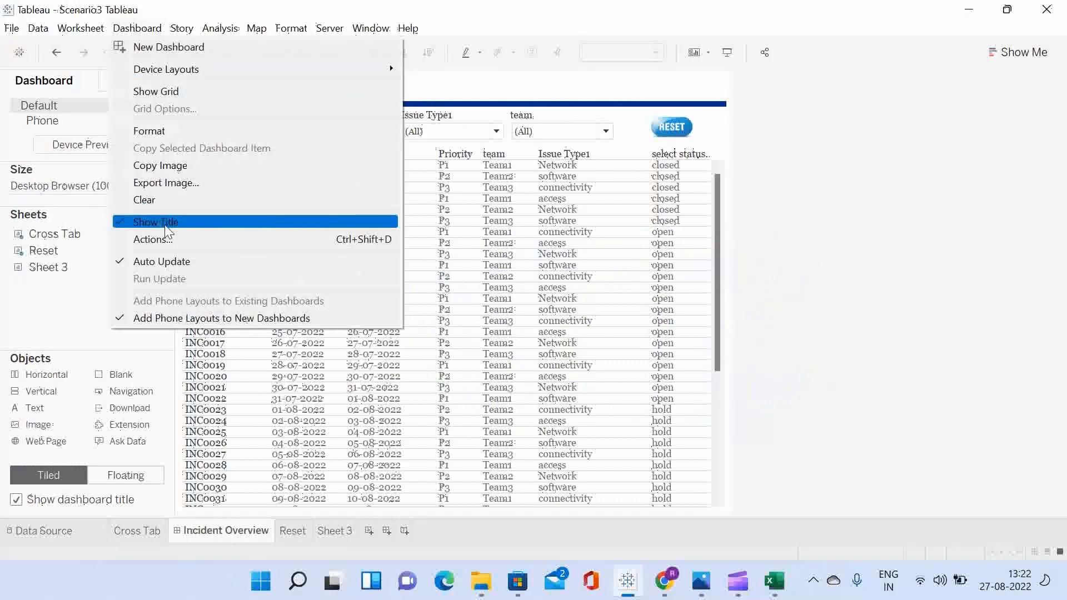
pyautogui.click(150, 243)
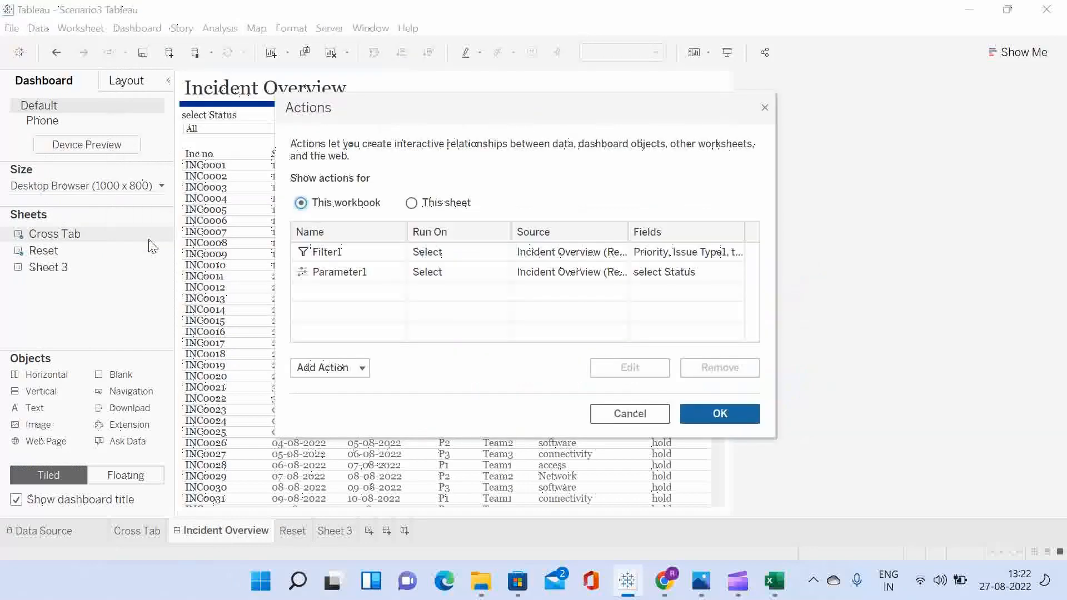
pyautogui.click(413, 253)
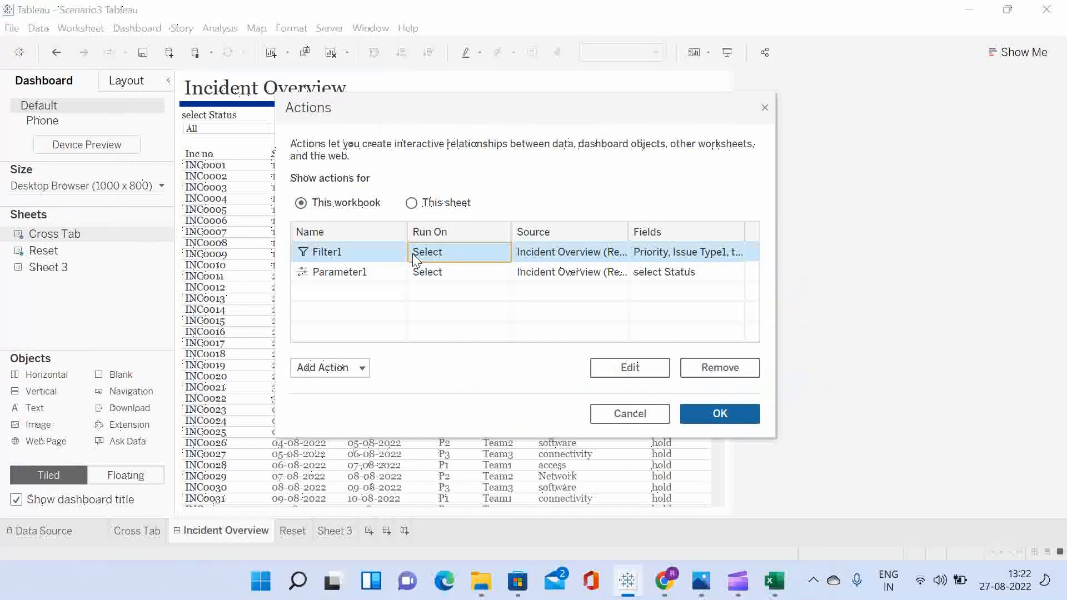
pyautogui.click(616, 371)
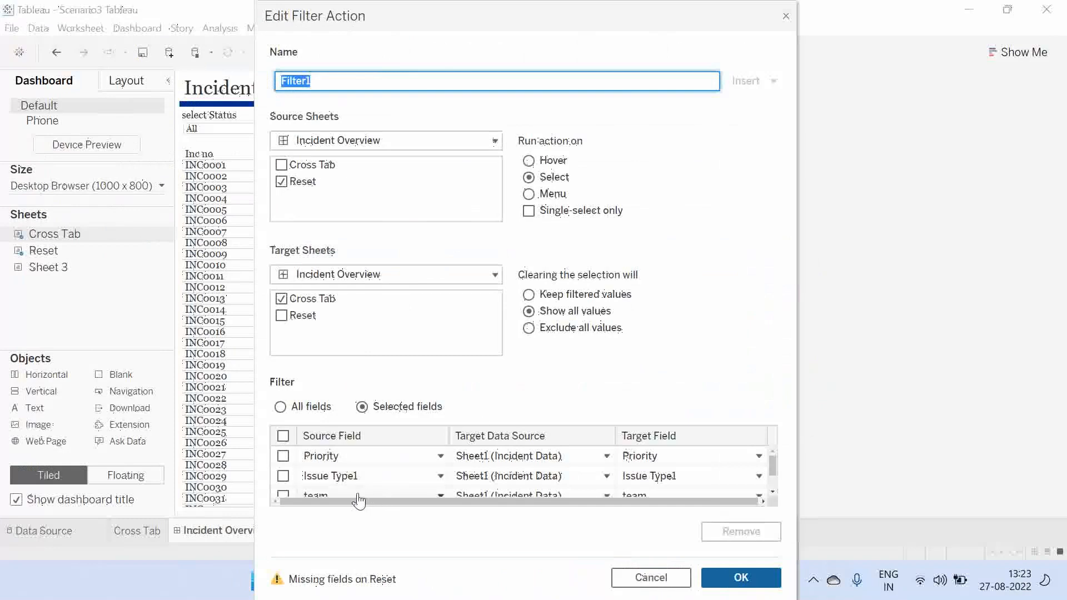
pyautogui.click(730, 582)
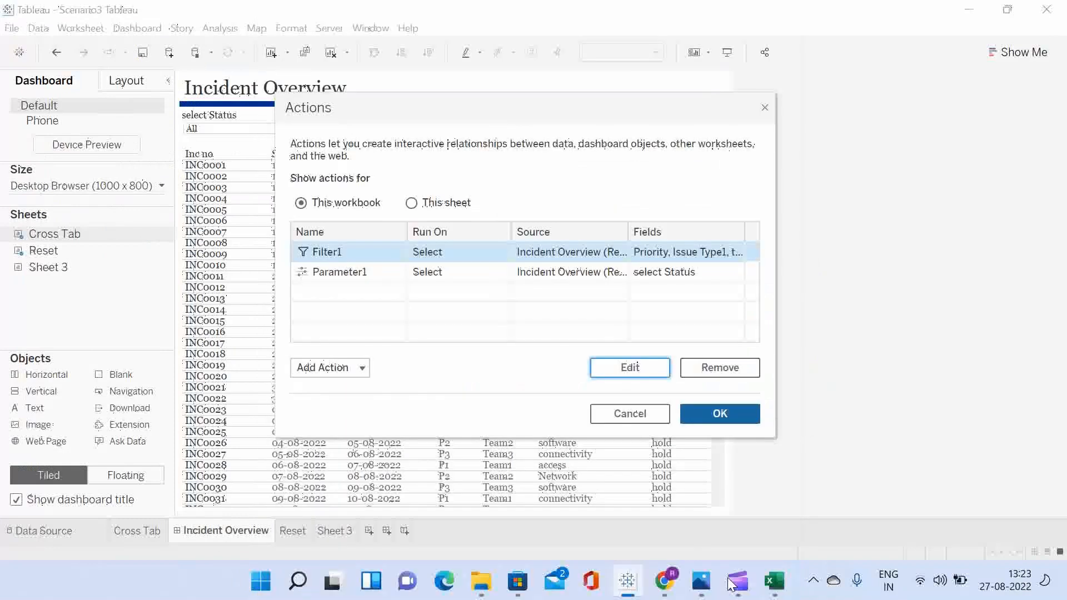
# - Review the Parameter1 action's source sheet, select Status target parameter and source field options, and close the dashboard actions
pyautogui.click(339, 278)
pyautogui.click(627, 370)
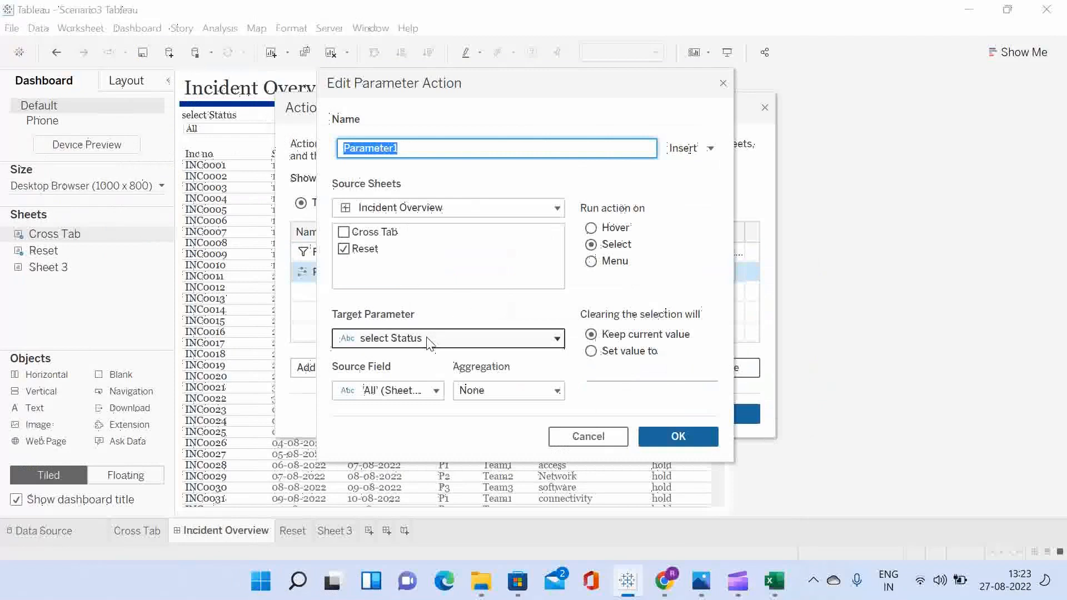
pyautogui.click(383, 395)
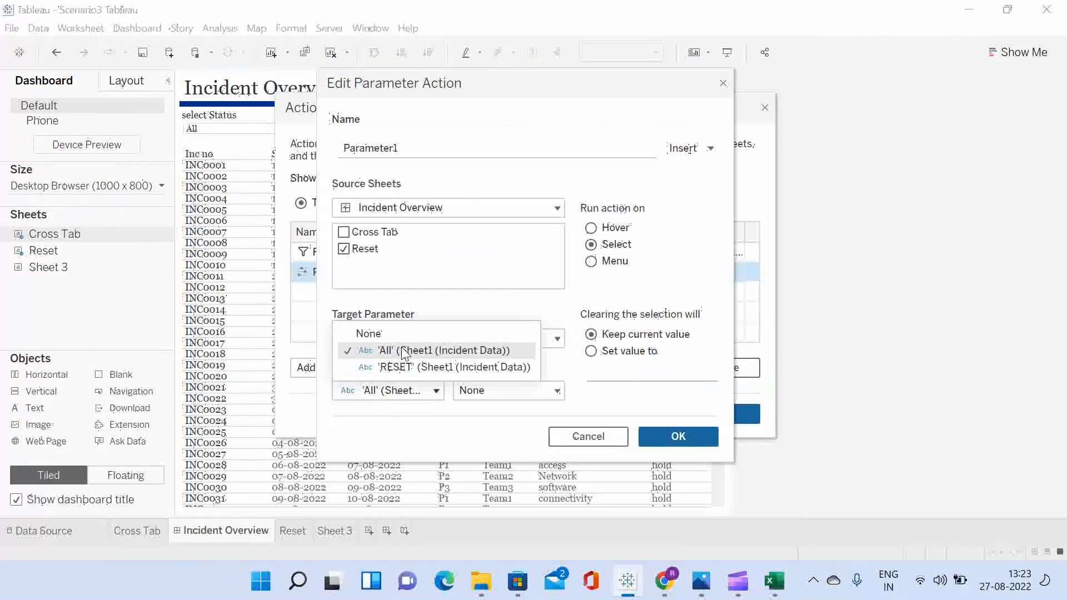
pyautogui.click(465, 307)
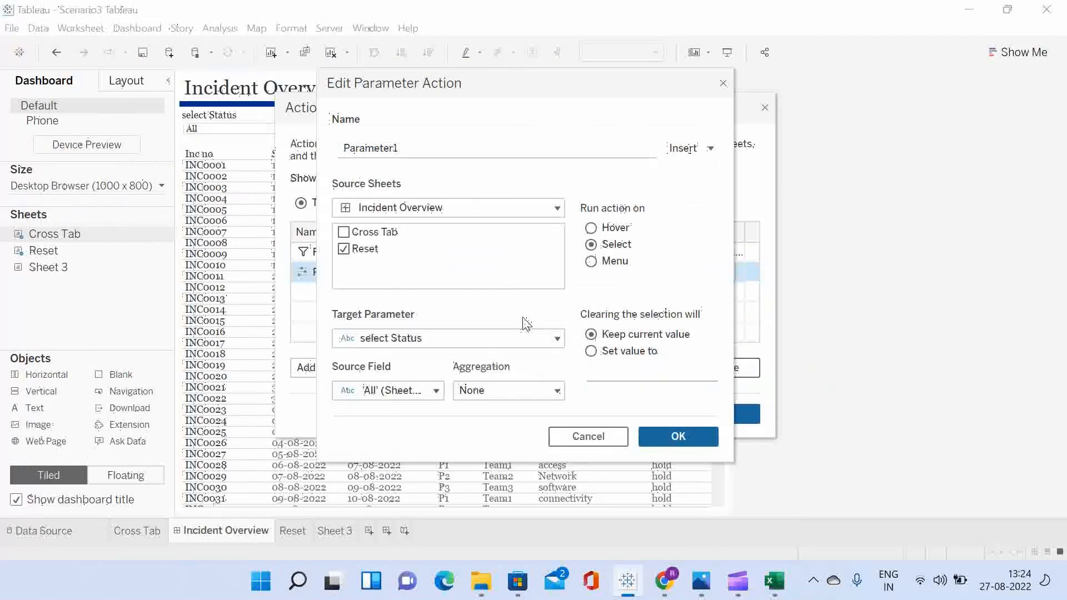
pyautogui.click(662, 436)
pyautogui.click(718, 417)
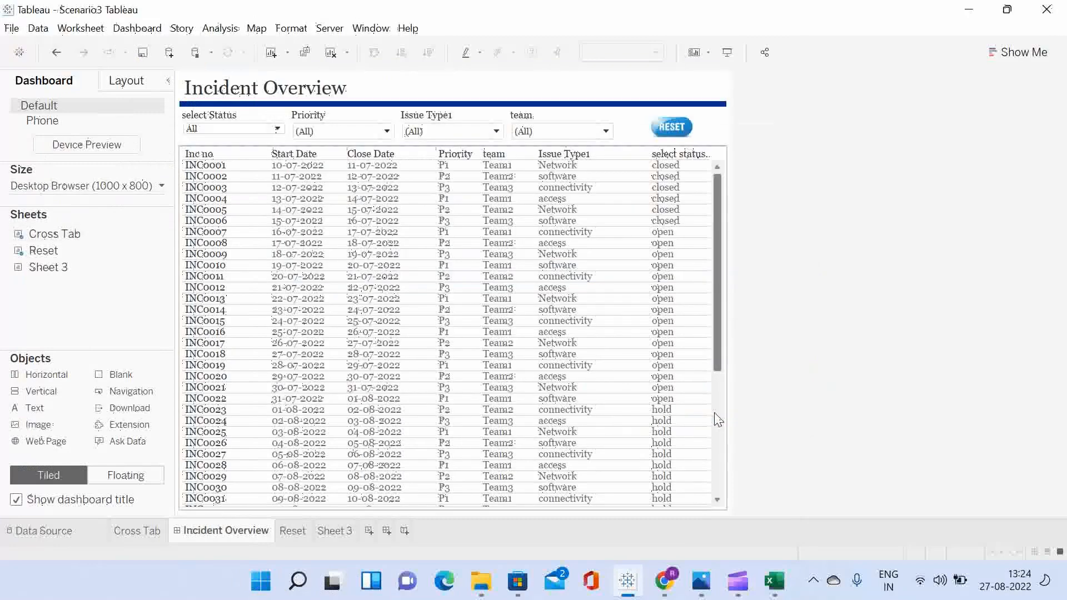
# - Test the reset button on the dashboard after setting select Status to Open
pyautogui.click(244, 132)
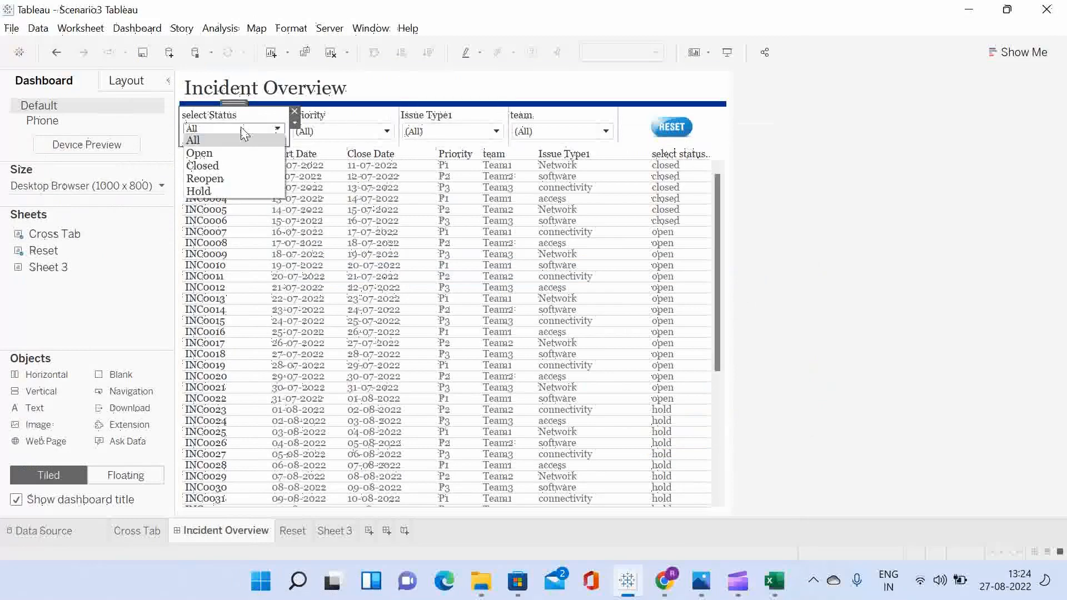
pyautogui.click(212, 153)
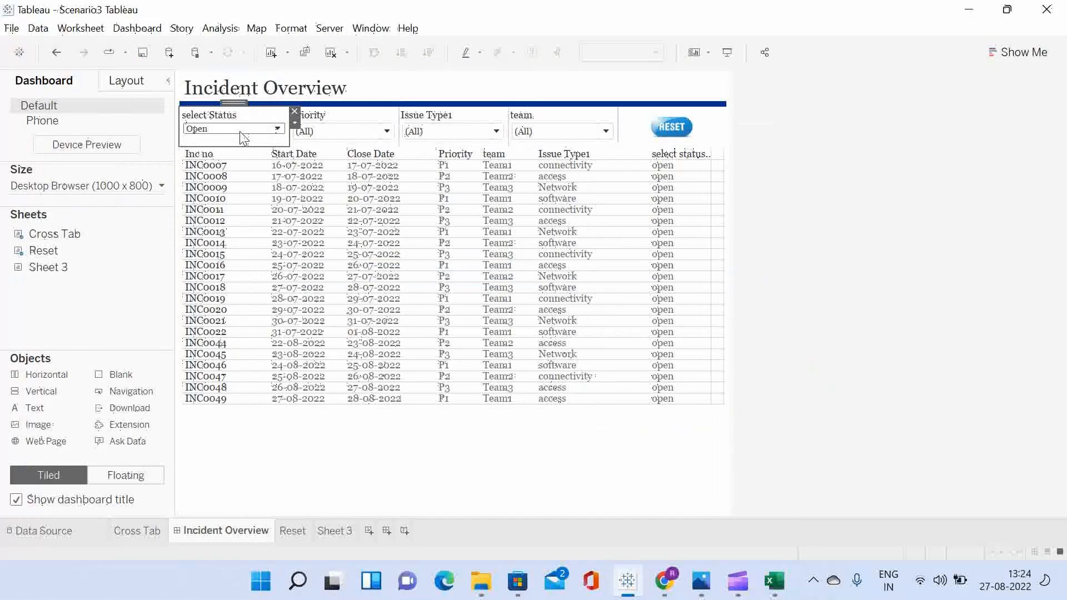
pyautogui.click(679, 131)
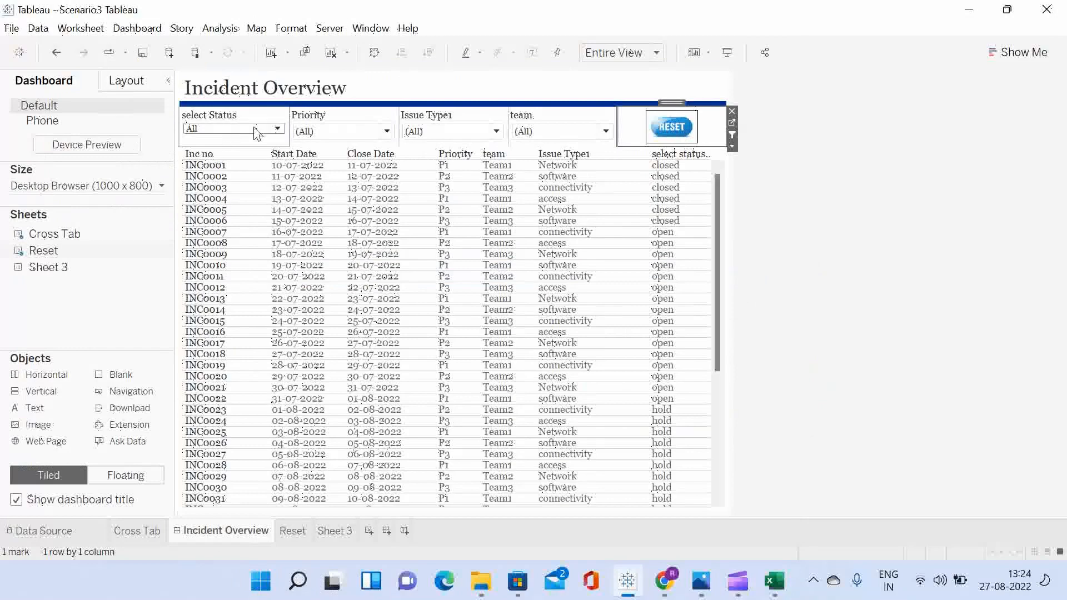
# - Test the reset button after filtering the dashboard by Priority P2 and Issue Type1 access
pyautogui.click(331, 134)
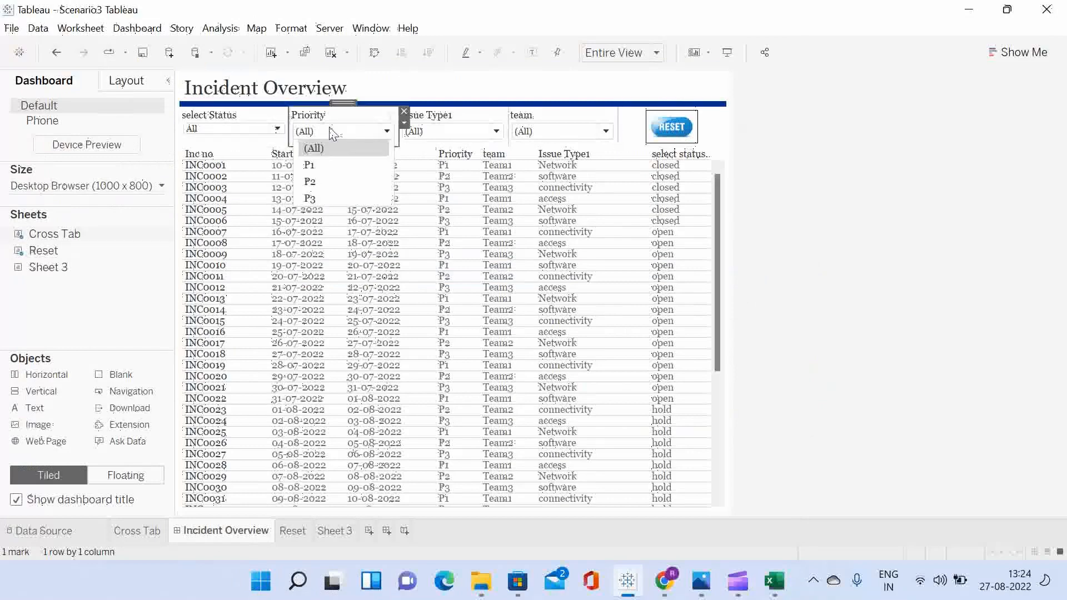
pyautogui.click(321, 185)
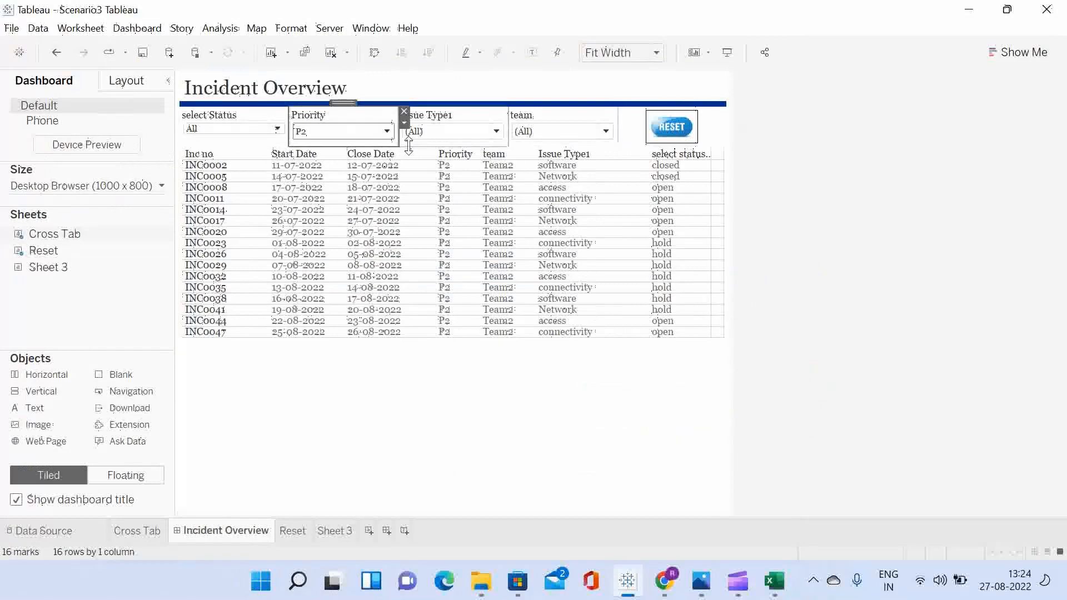
pyautogui.click(435, 128)
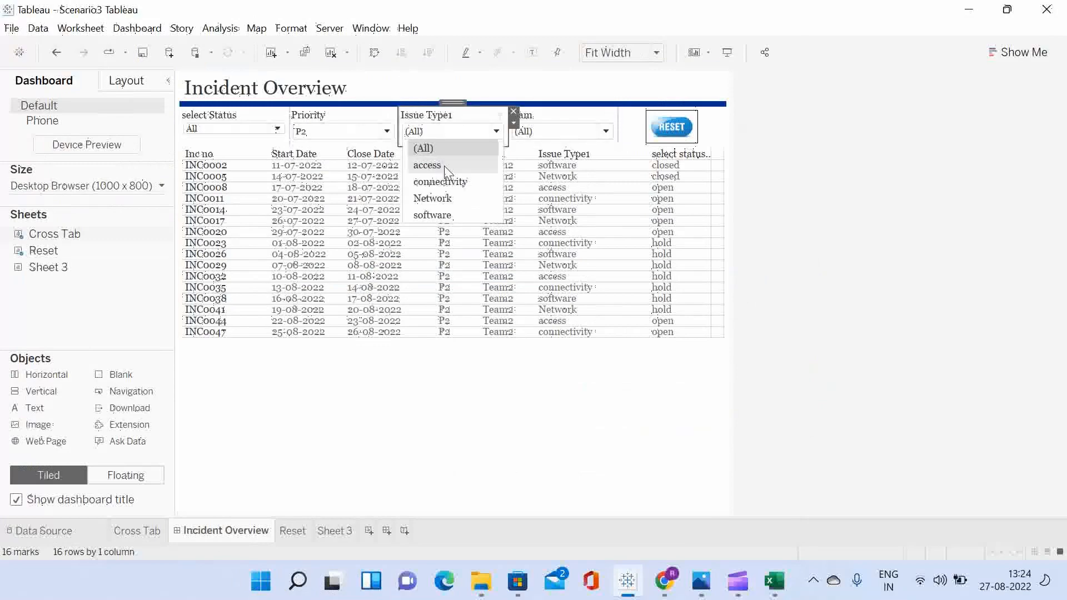
pyautogui.click(427, 165)
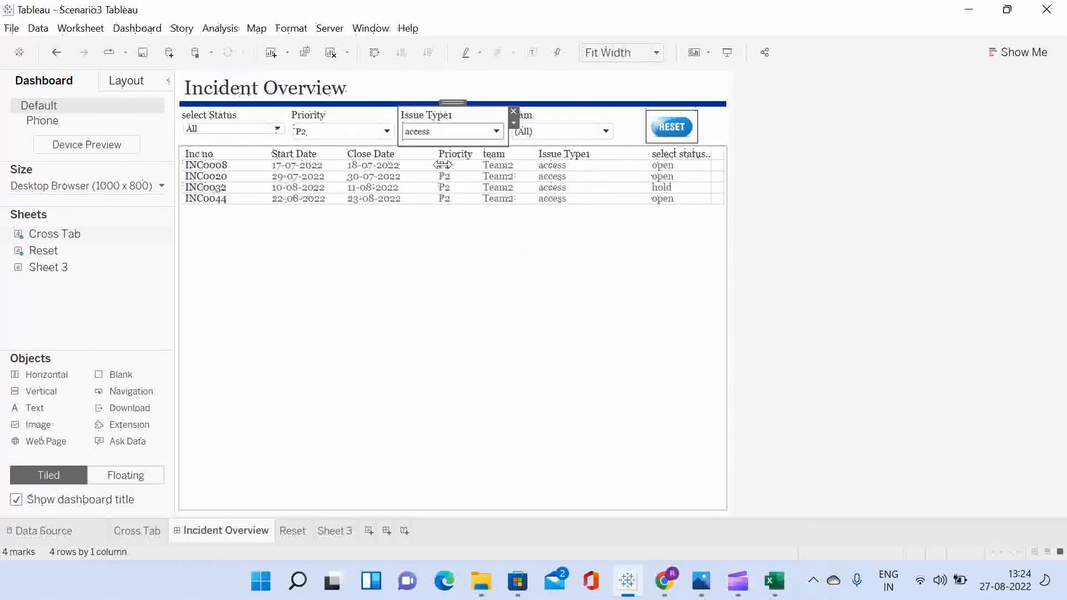
pyautogui.click(668, 129)
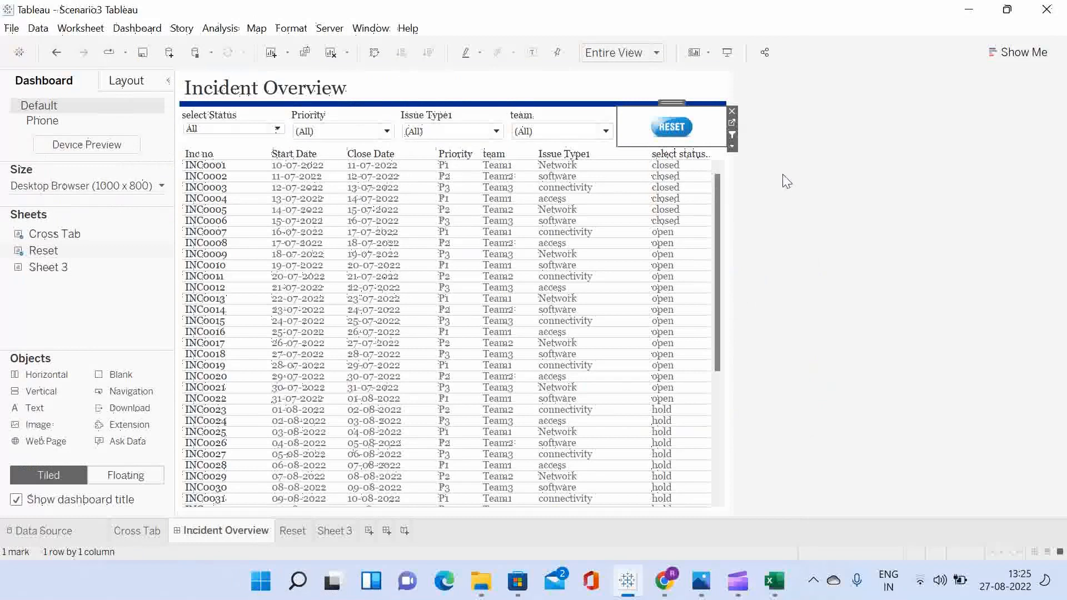
pyautogui.click(813, 583)
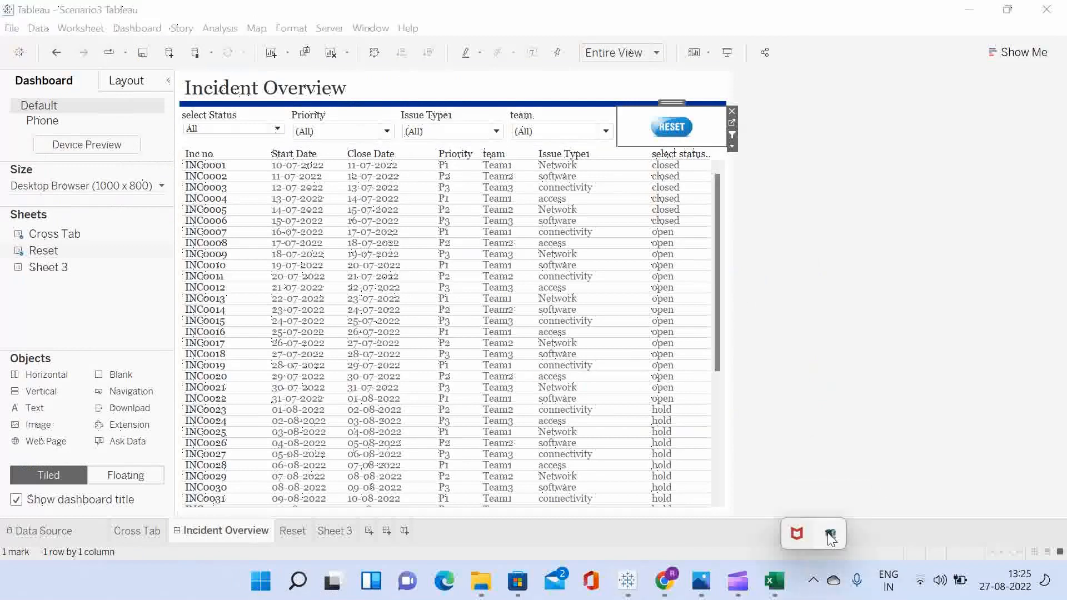
pyautogui.rightClick(830, 535)
pyautogui.click(896, 440)
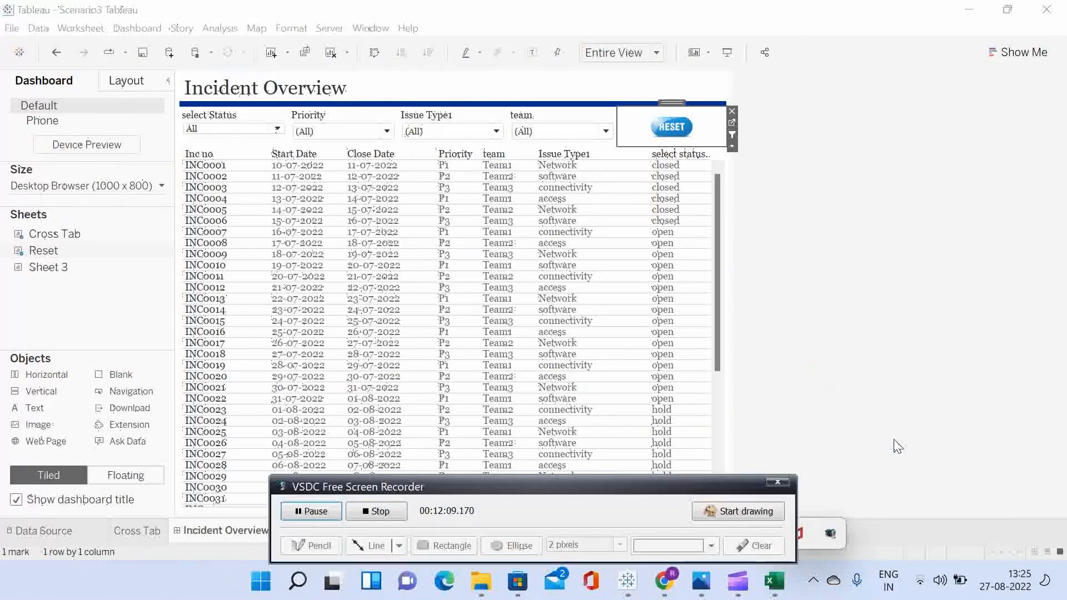